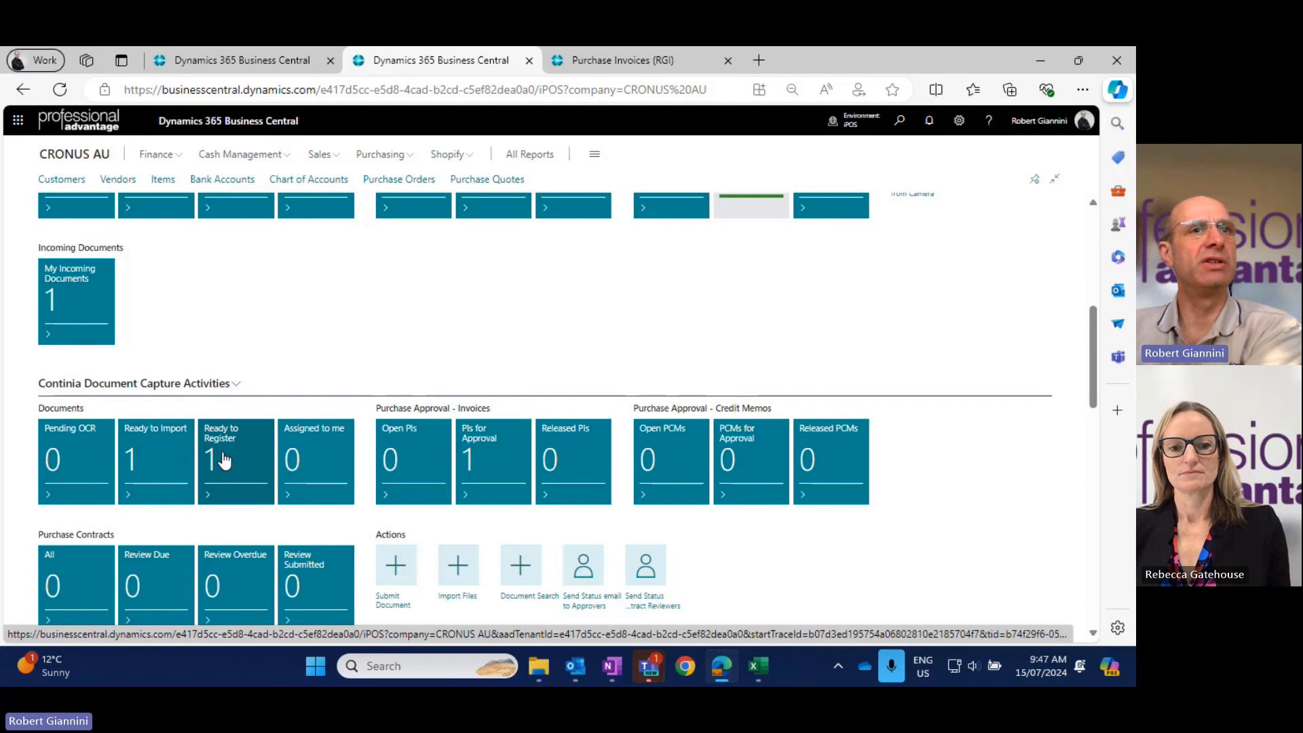
Open the captured document ready to register and widen its preview to check the invoice number, date and totals on the image
left_click(222, 452)
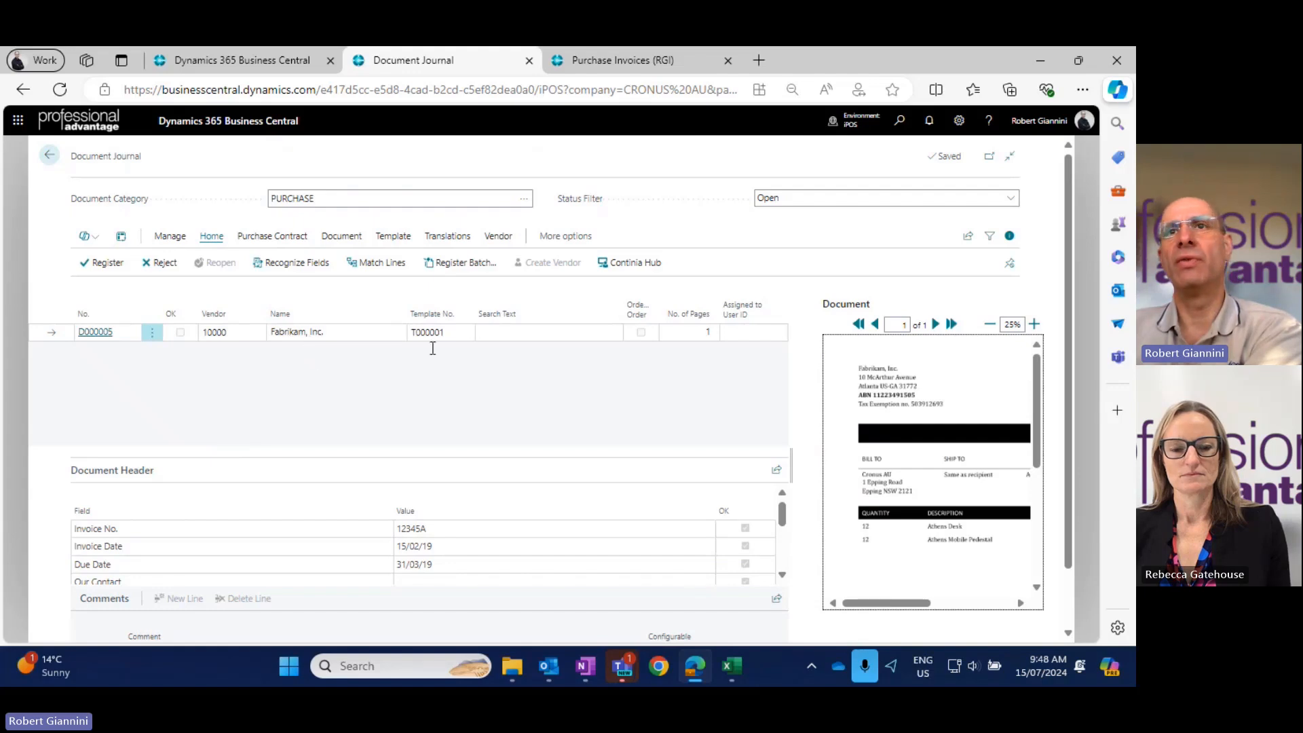
left_click_drag(783, 470, 701, 486)
left_click_drag(873, 601, 957, 614)
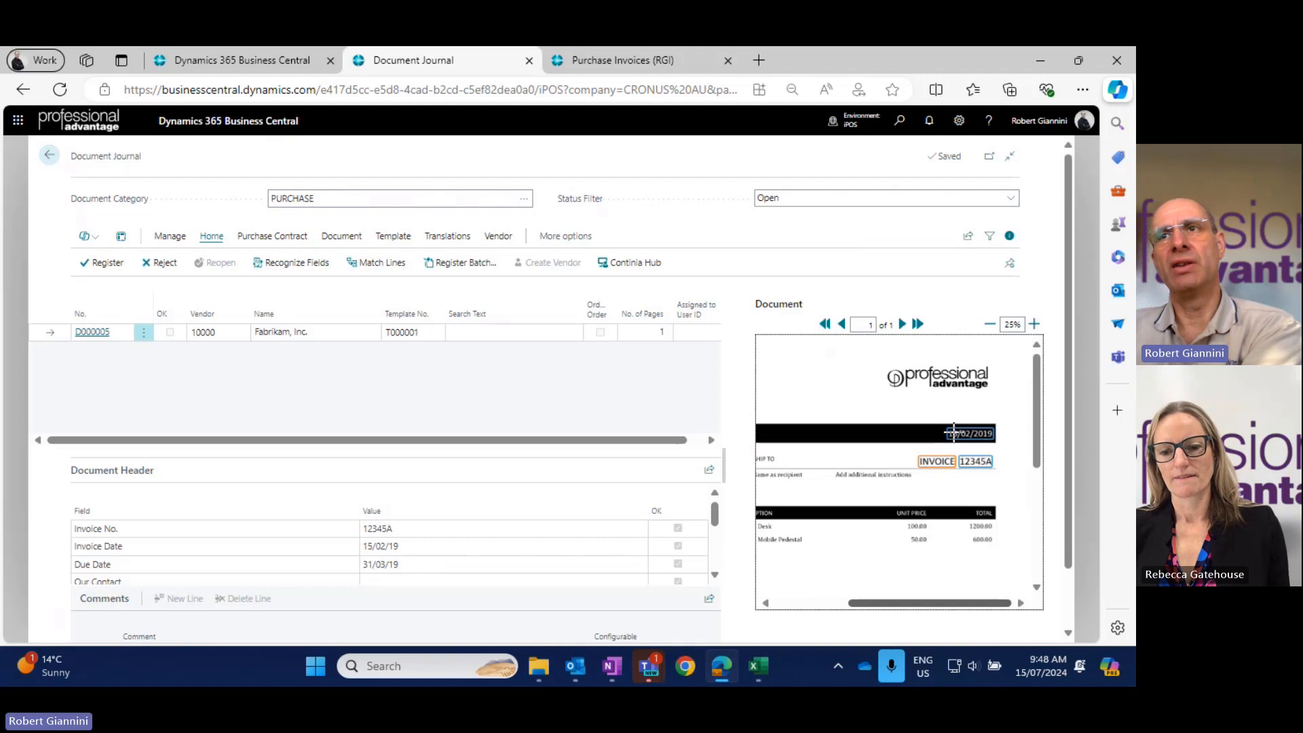
scroll(913, 578, "down", 5)
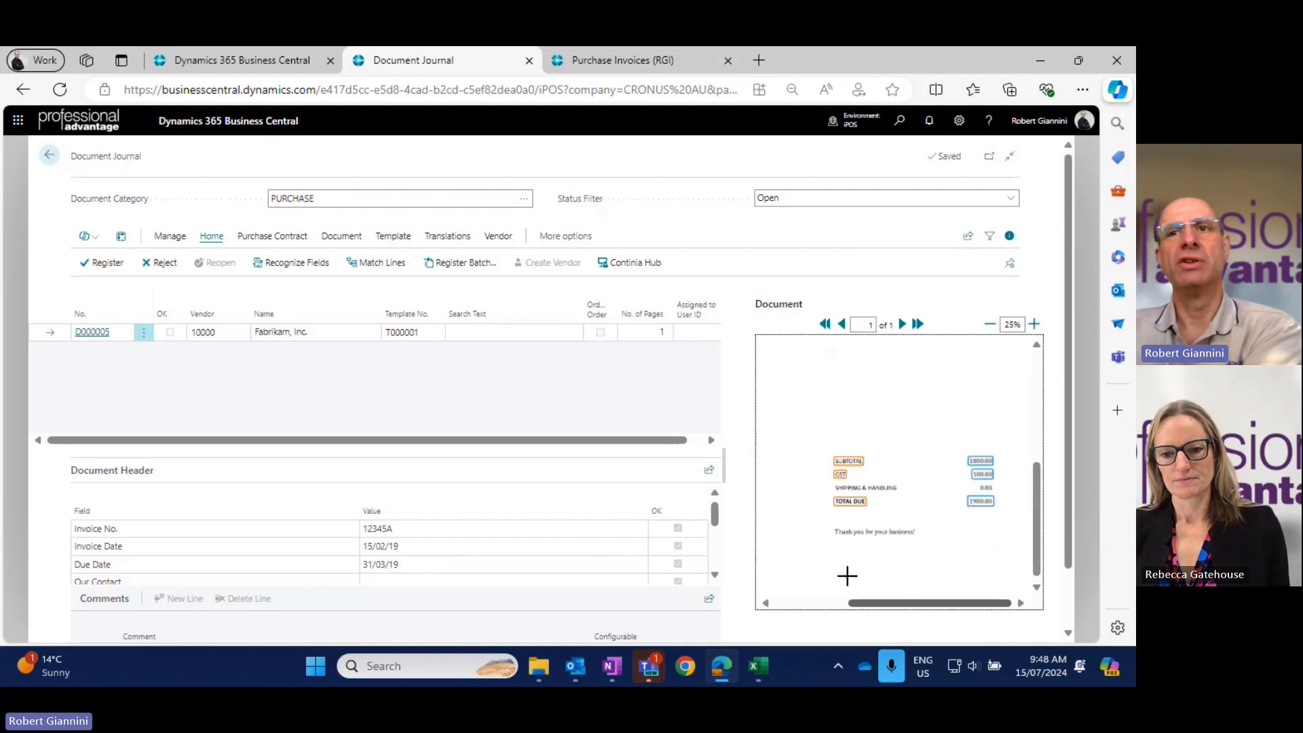
left_click_drag(885, 605, 845, 606)
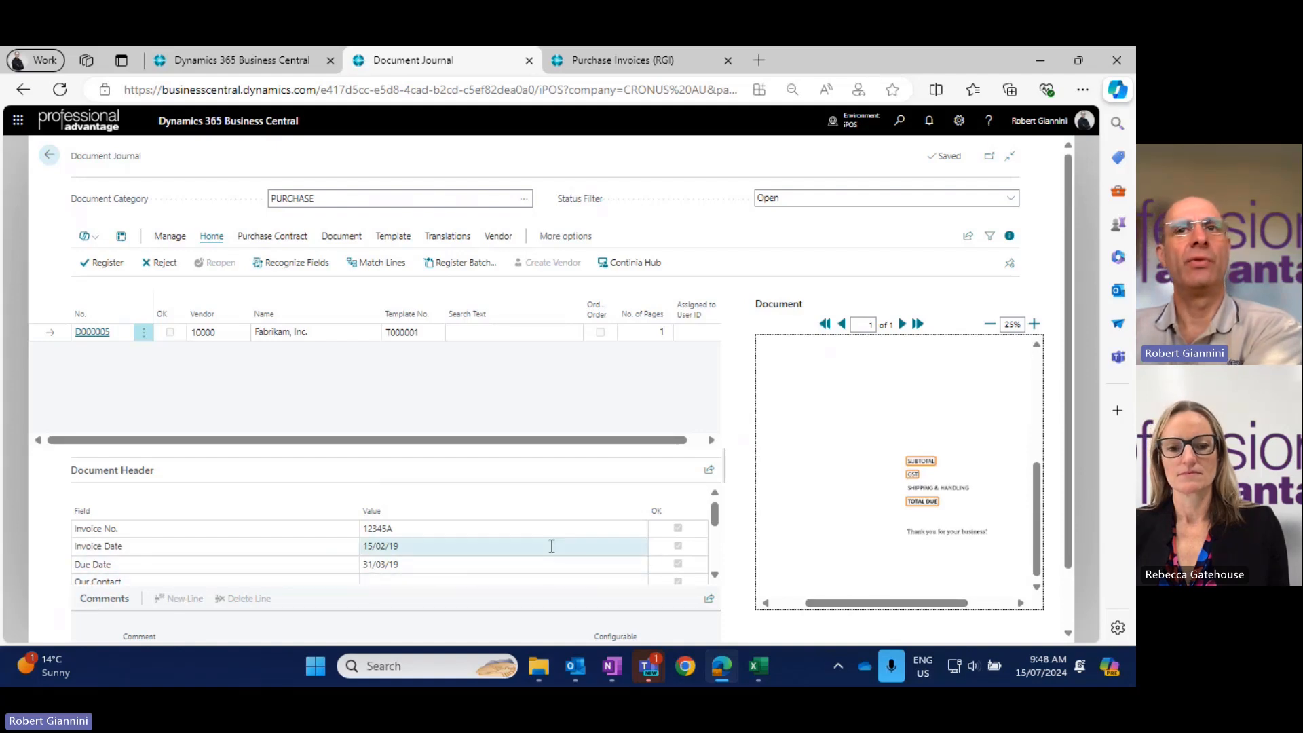
Examine the remaining header values and the comments for the Fabrikam, Inc. document against the invoice image
left_click(716, 575)
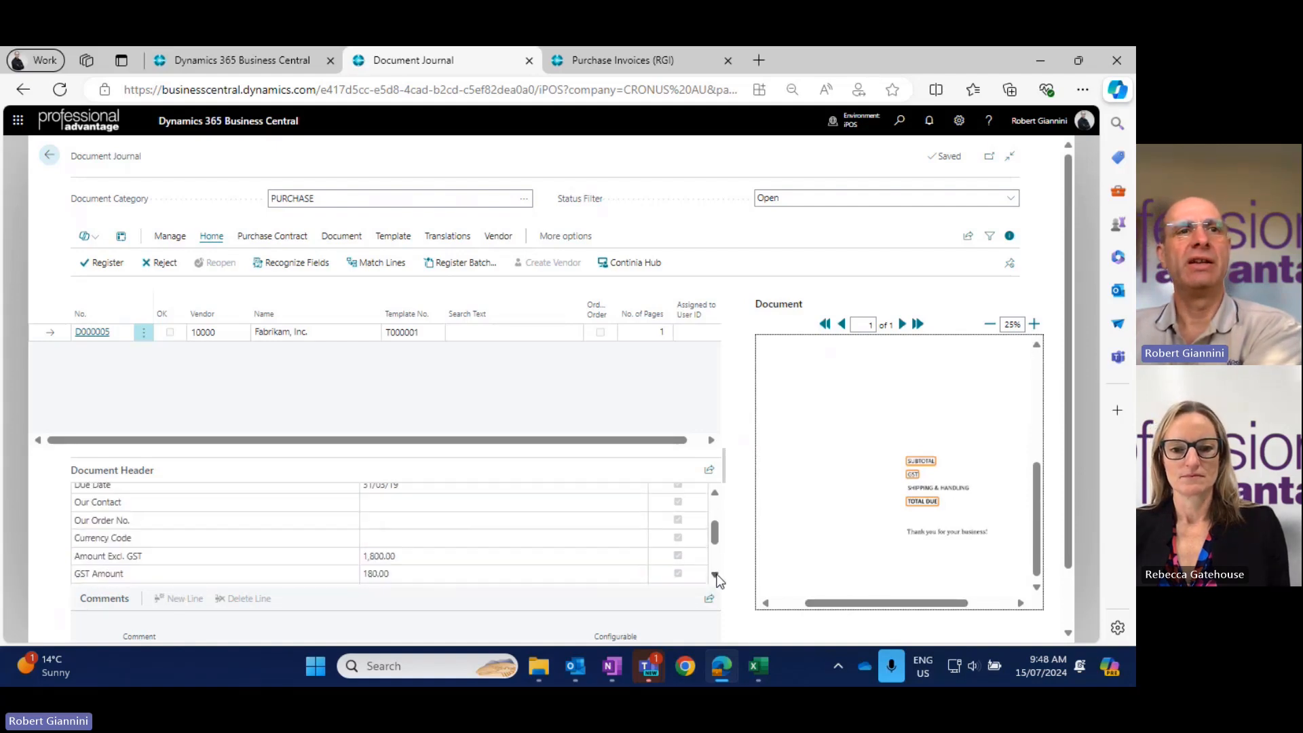
left_click(716, 575)
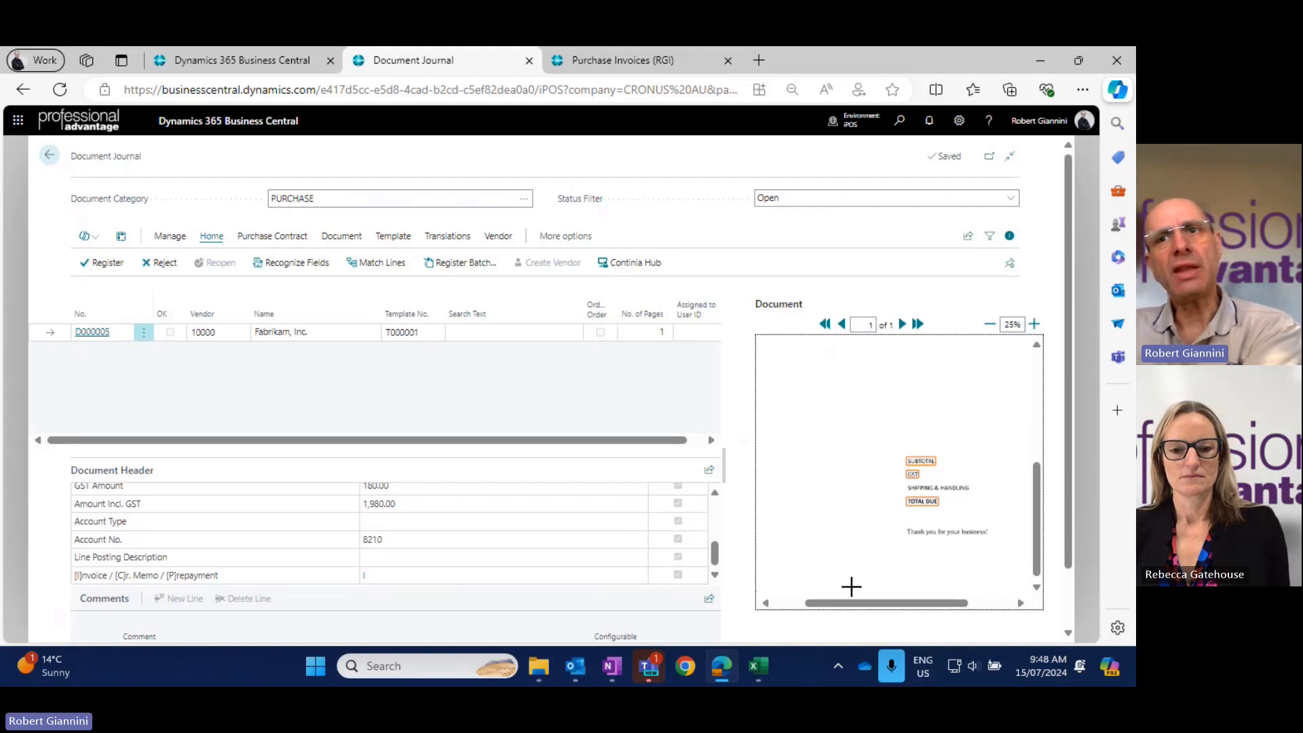
left_click_drag(866, 607, 771, 523)
scroll(772, 523, "up", 5)
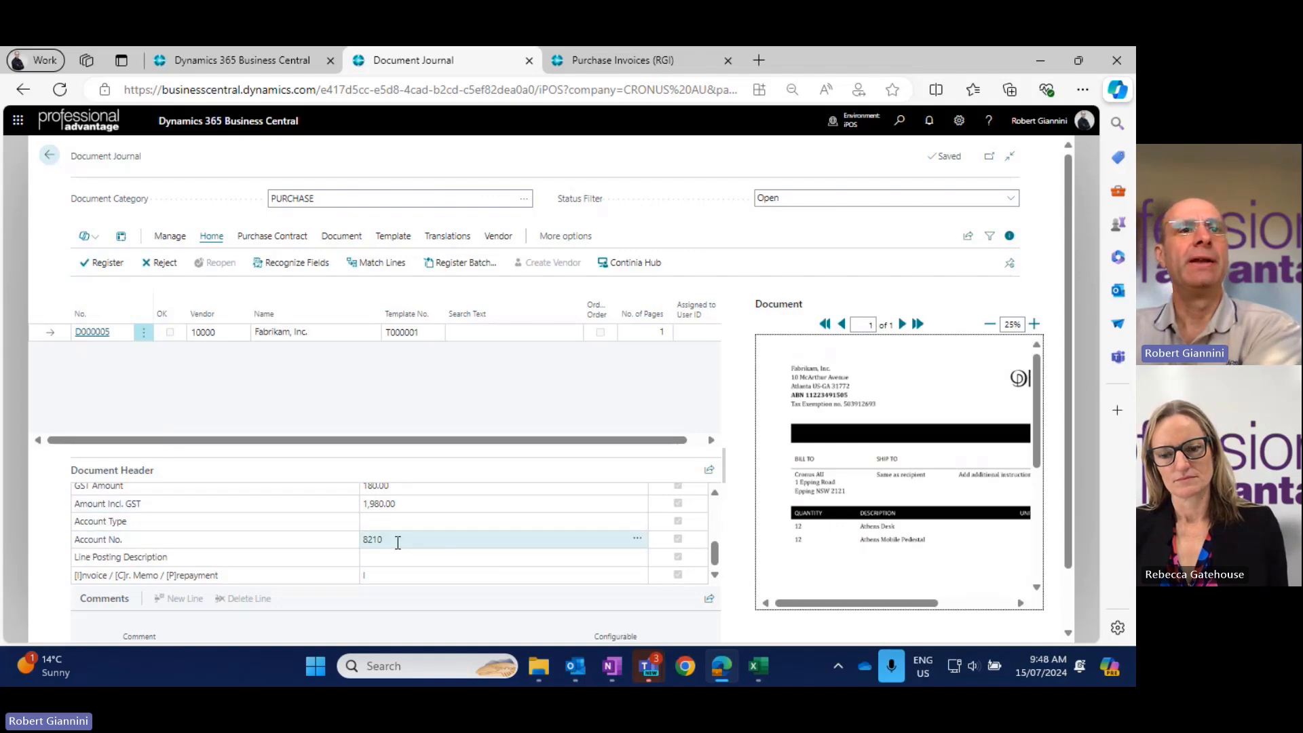
scroll(357, 613, "down", 1)
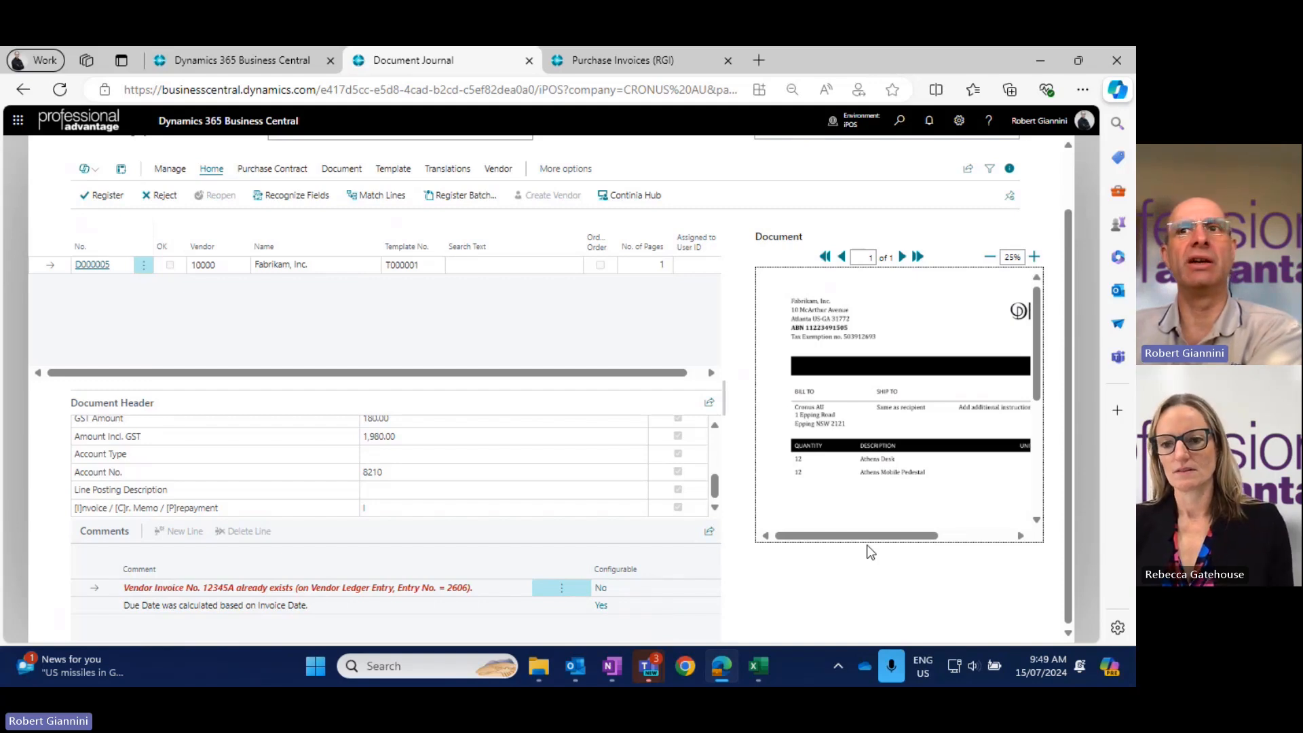
left_click_drag(873, 539, 962, 540)
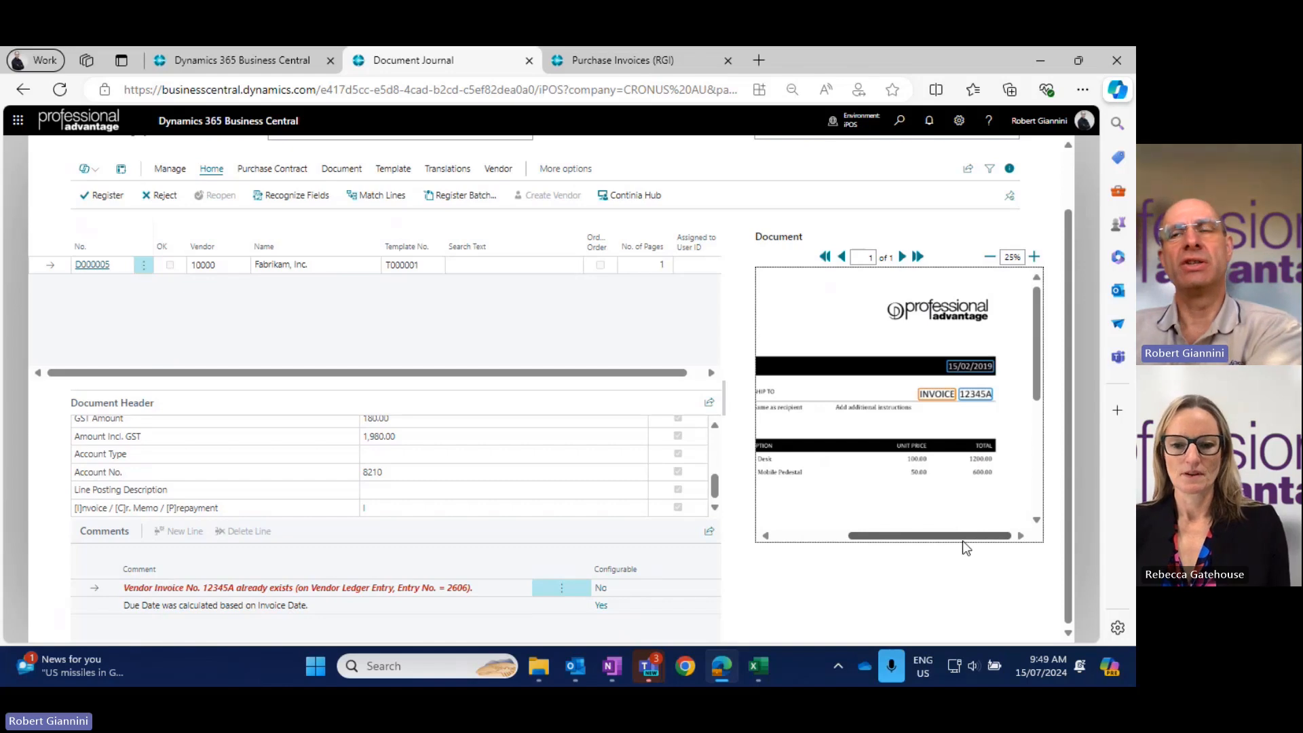
mouse_move(961, 540)
left_mouse_down()
mouse_move(854, 544)
mouse_move(950, 539)
left_mouse_up()
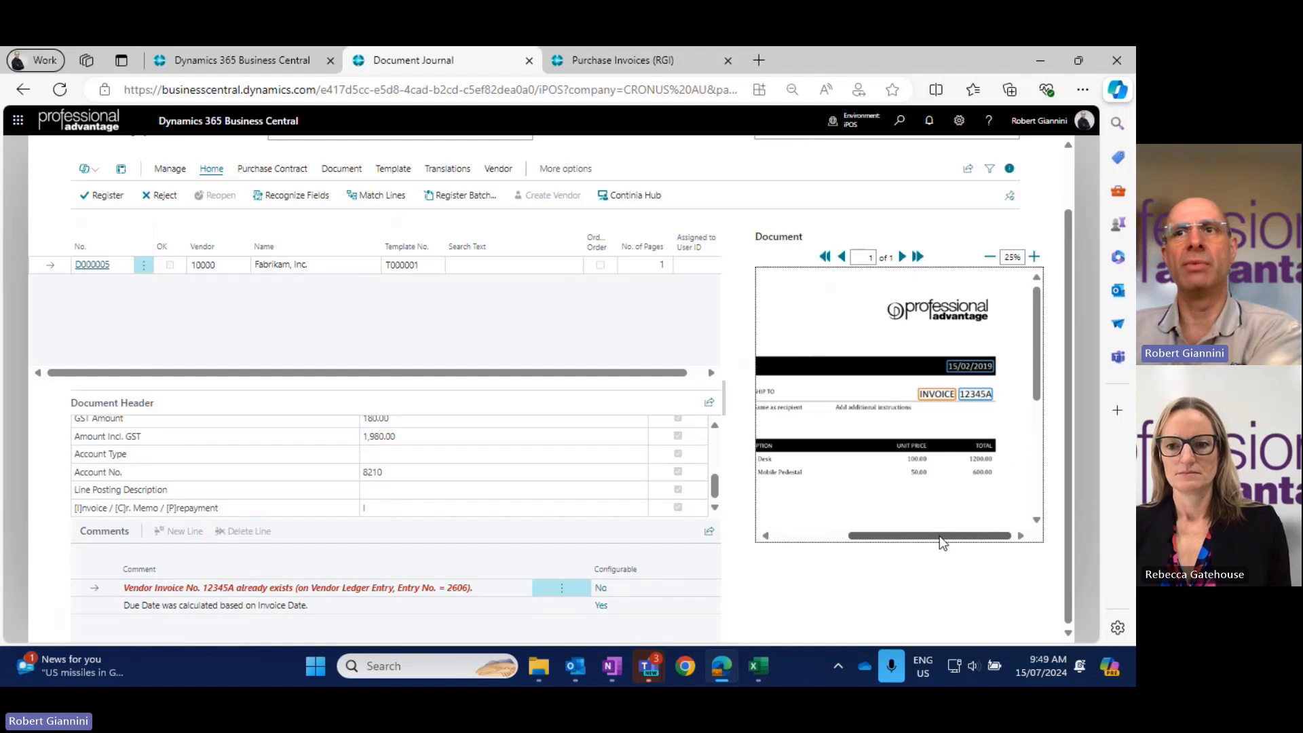
left_click_drag(939, 536, 825, 561)
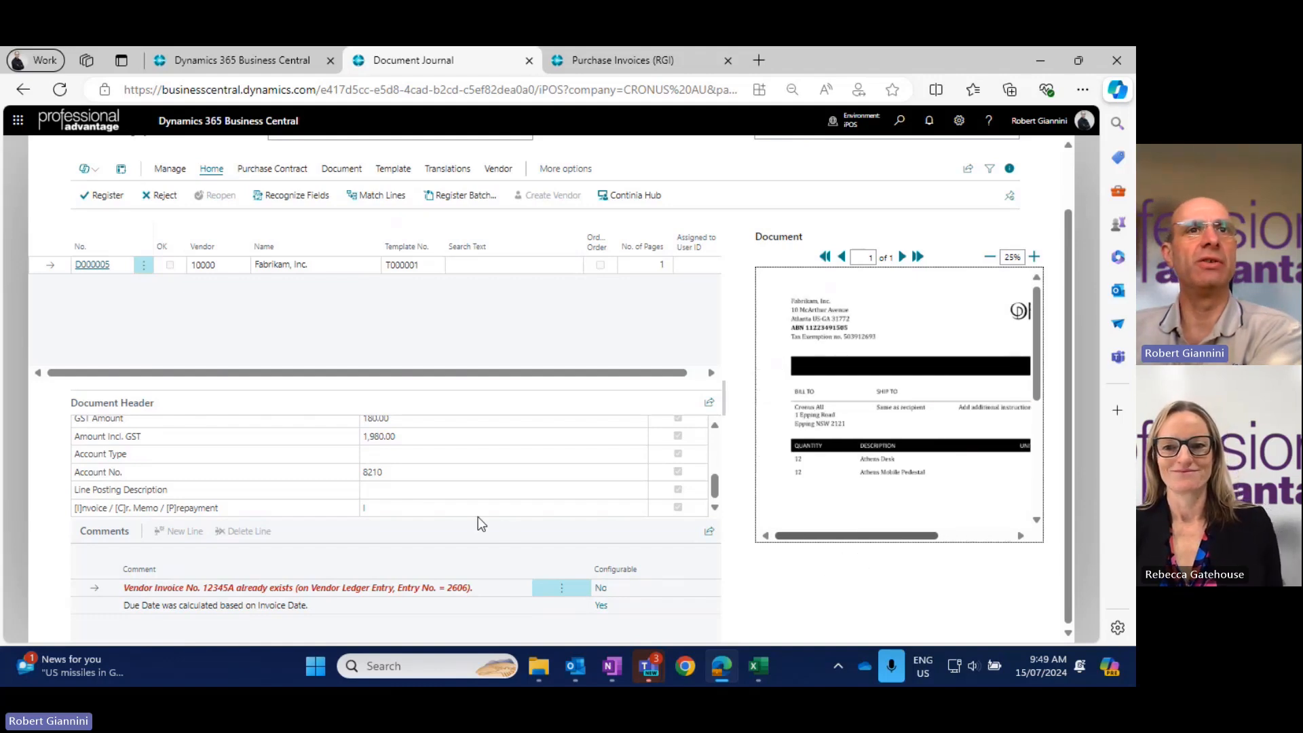
Change the document header's Invoice No. to 12345A2 and register the document as a purchase invoice
scroll(451, 494, "up", 5)
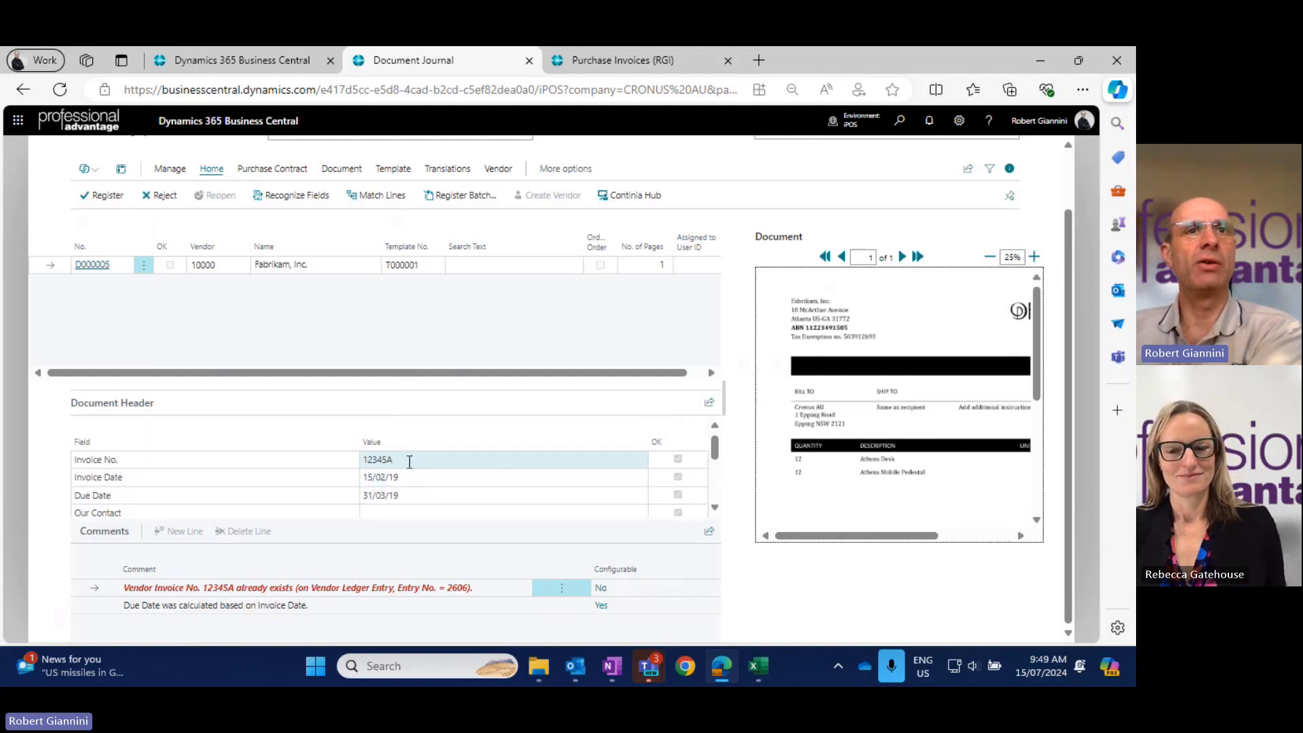
left_click(409, 461)
left_click(409, 460)
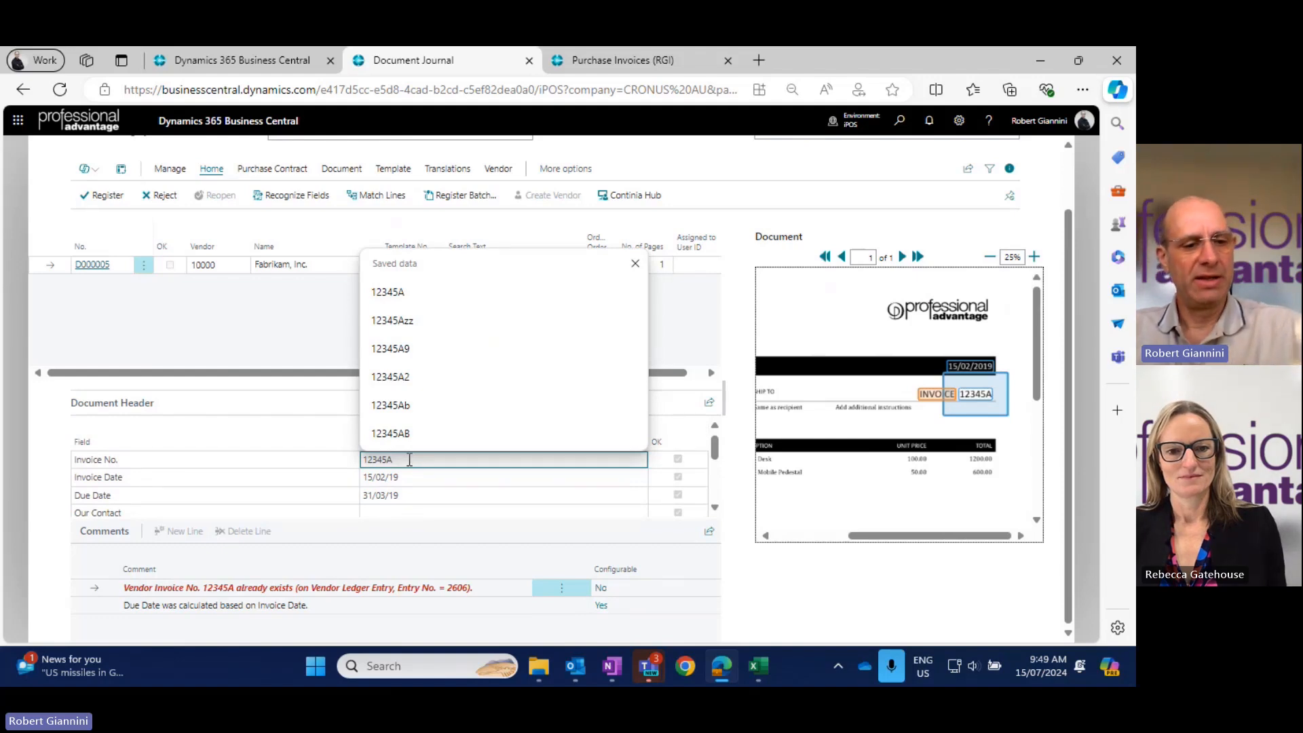
type("2")
key("Return")
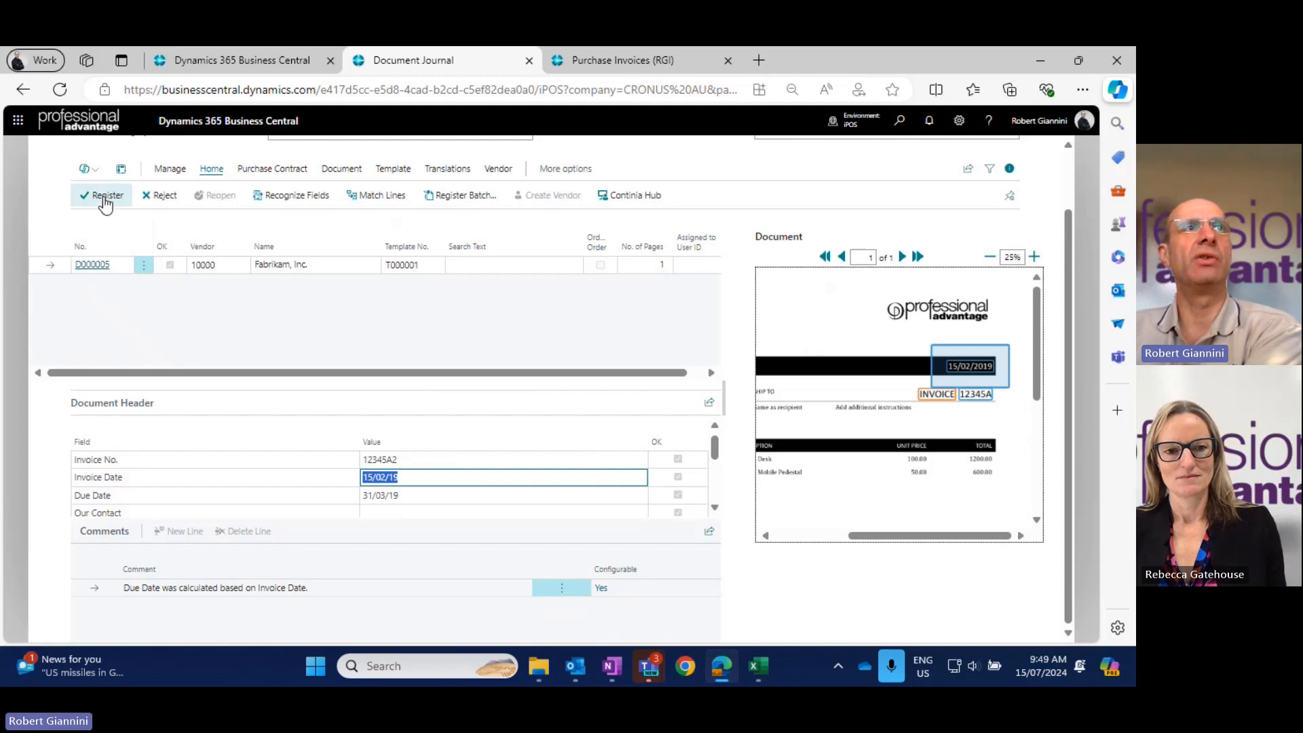
left_click(104, 201)
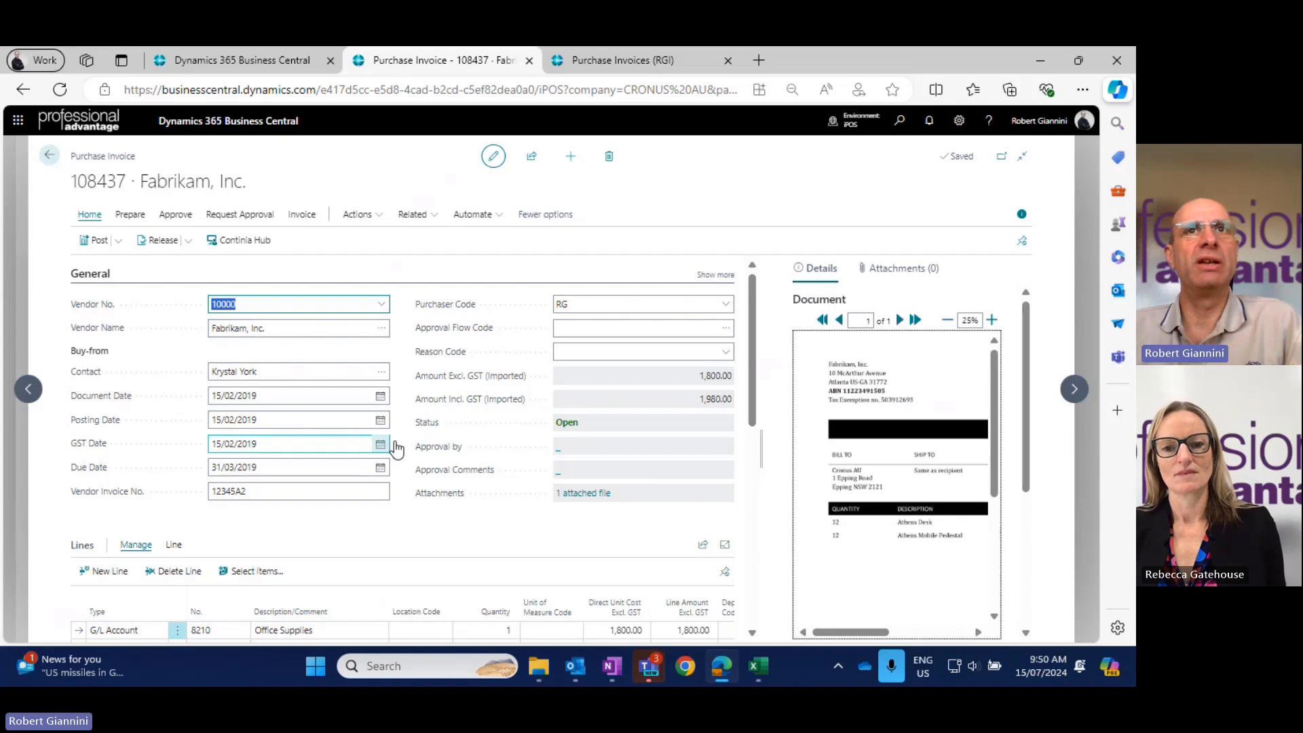
Assign GRANT 1 as the Grant Code on the Office Supplies line of the new purchase invoice
left_click(261, 492)
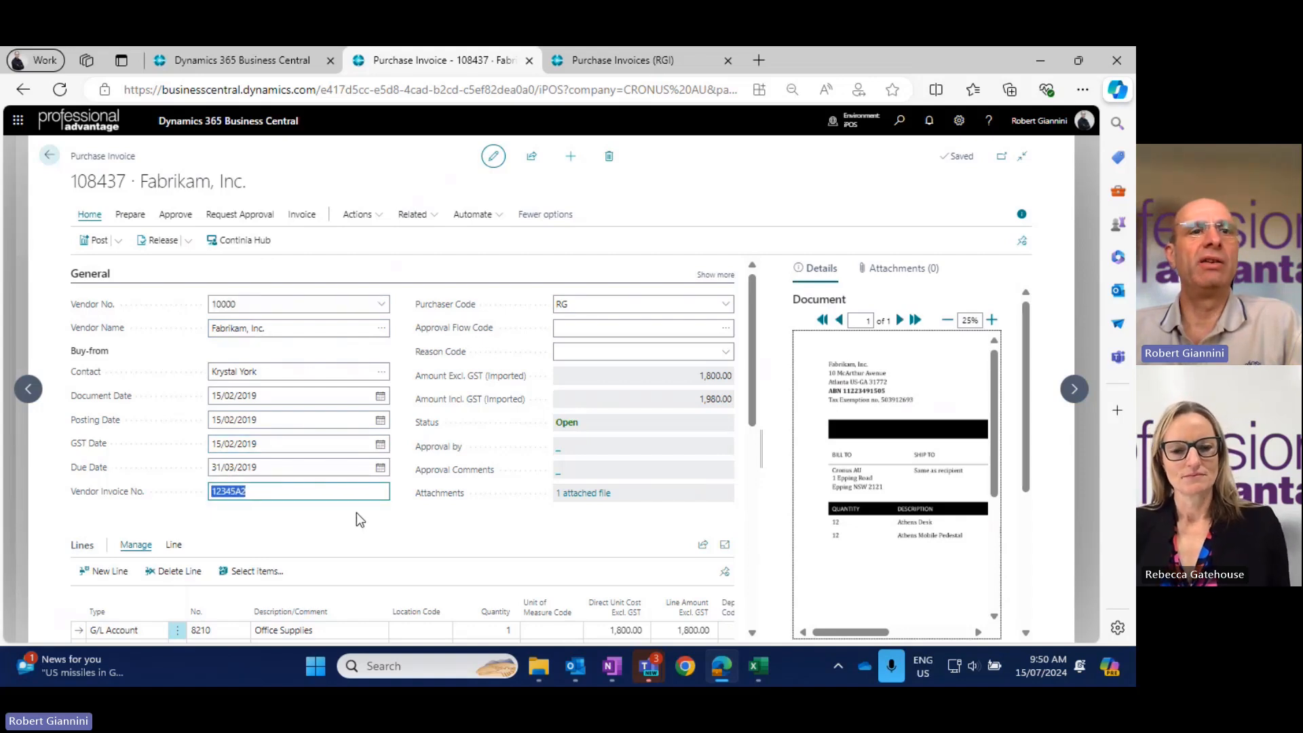
scroll(358, 518, "down", 4)
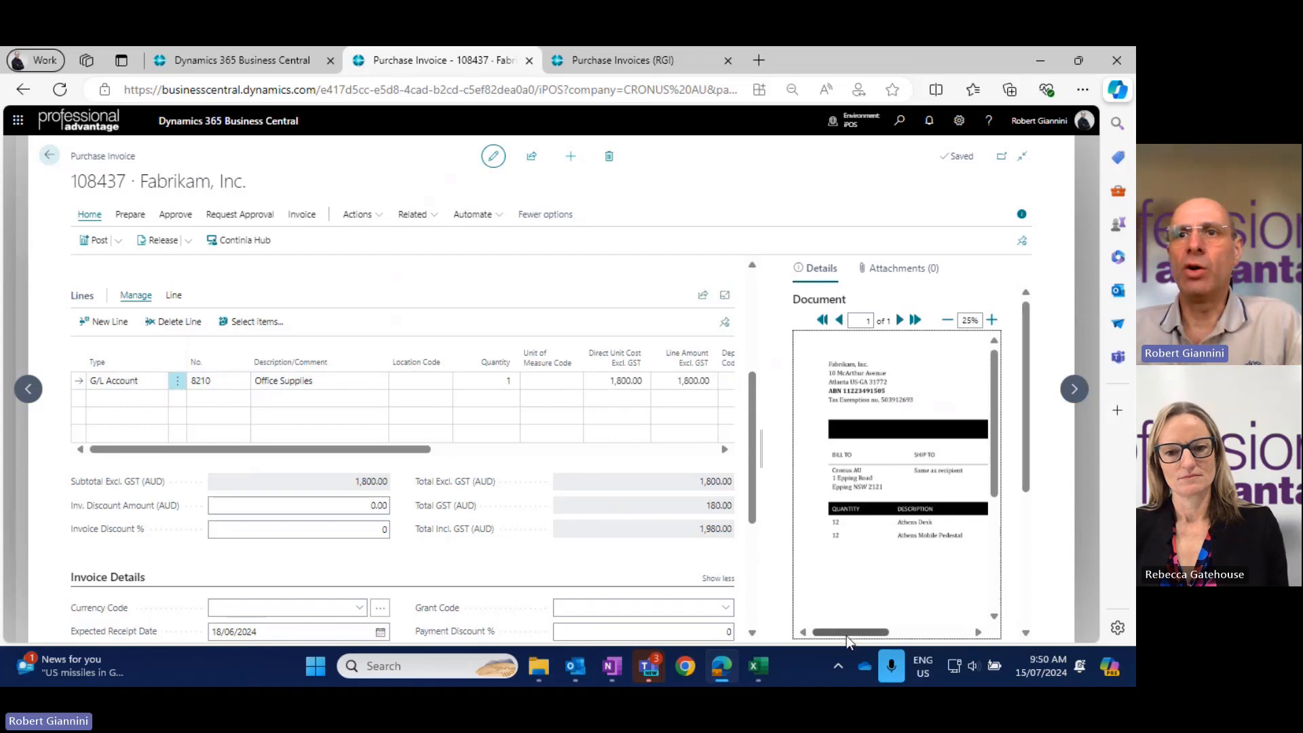
mouse_move(846, 635)
left_mouse_down()
mouse_move(963, 637)
mouse_move(840, 642)
left_mouse_up()
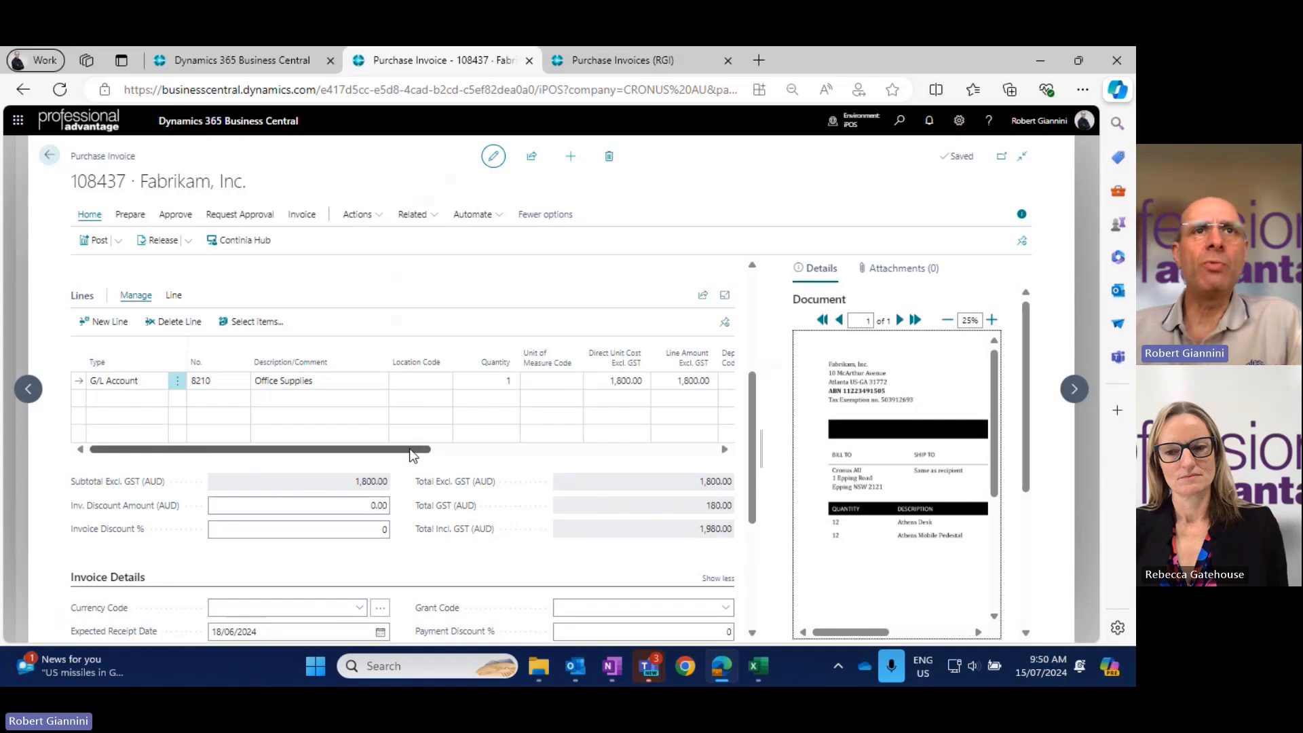
left_click_drag(413, 451, 529, 466)
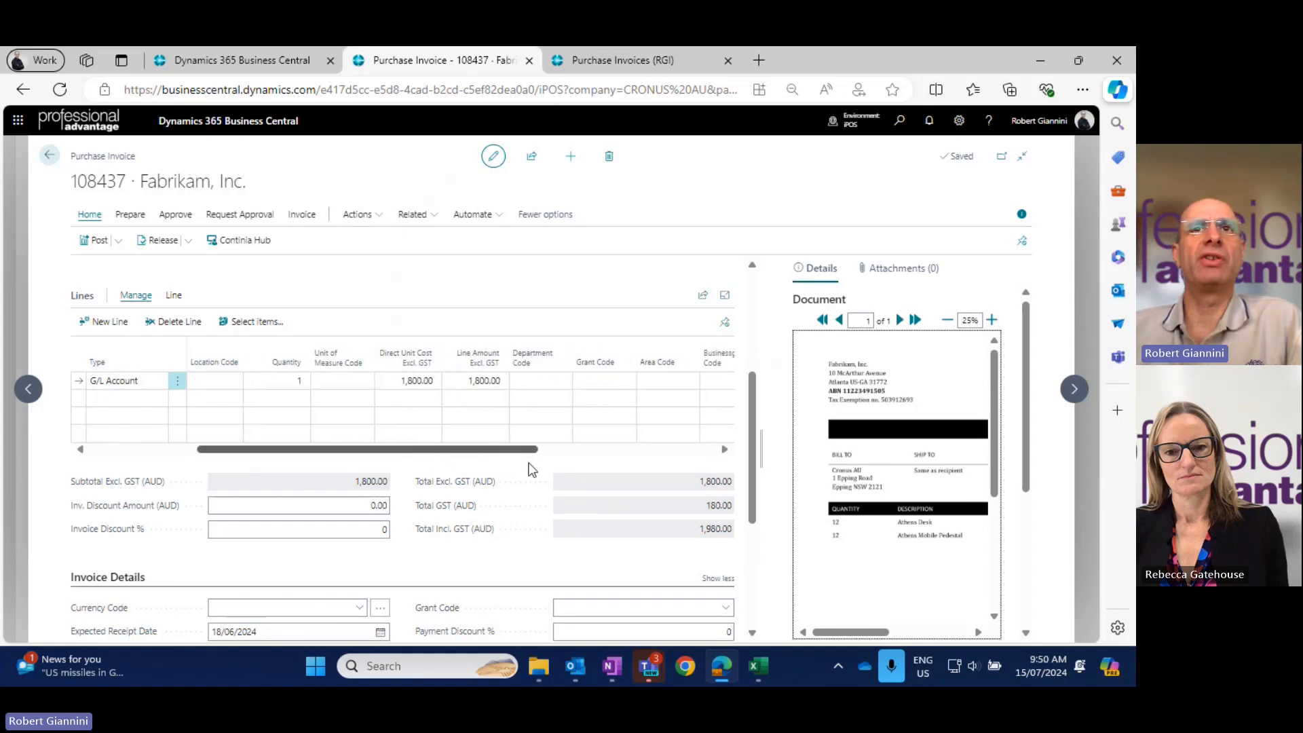
left_click(536, 384)
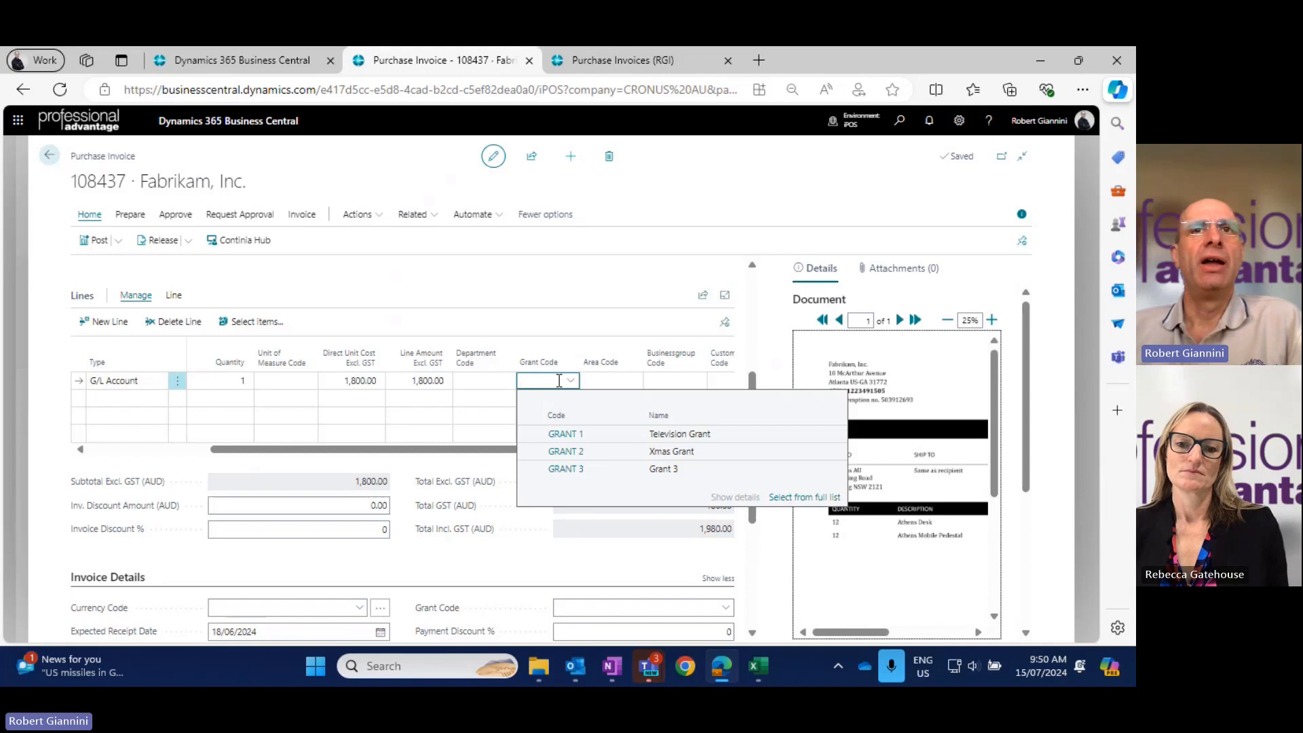
left_click(582, 438)
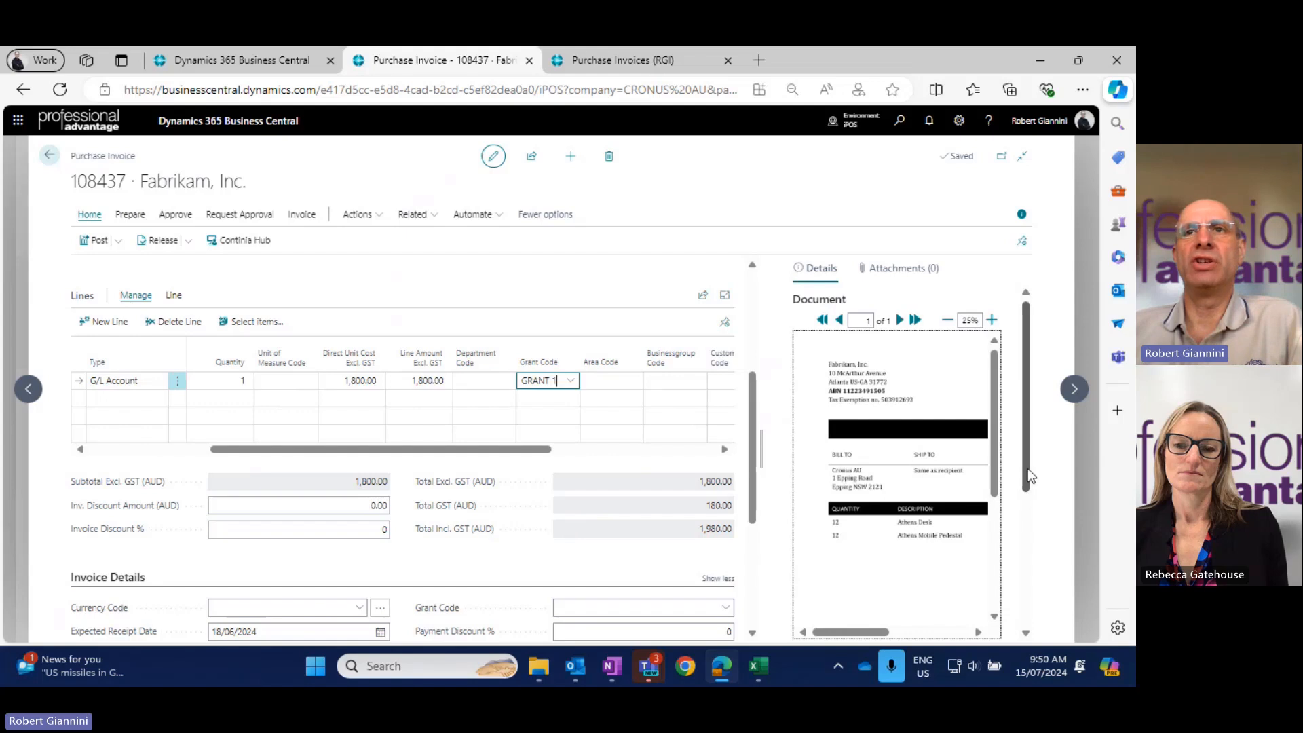
Check the Budget Control Details for the line coded to GRANT 1
left_click_drag(1027, 468, 1031, 498)
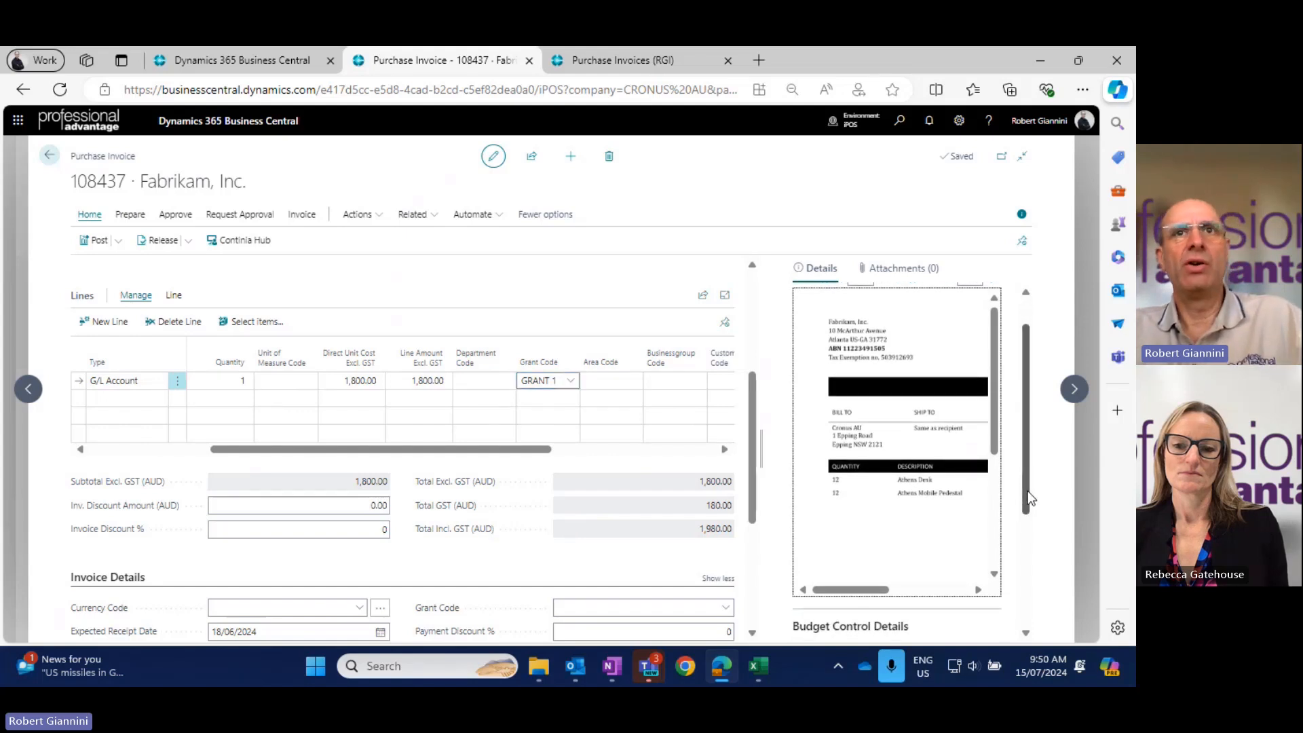
left_click_drag(1024, 460, 1008, 593)
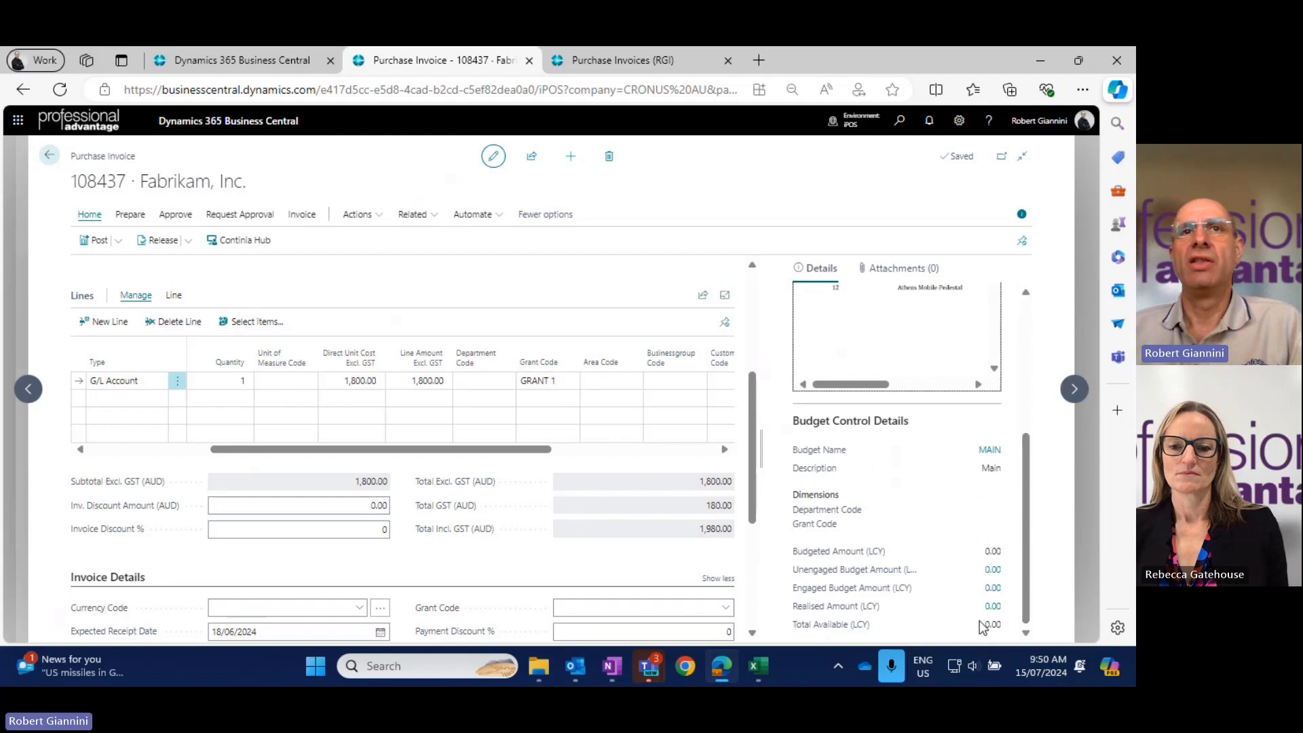
left_click(569, 383)
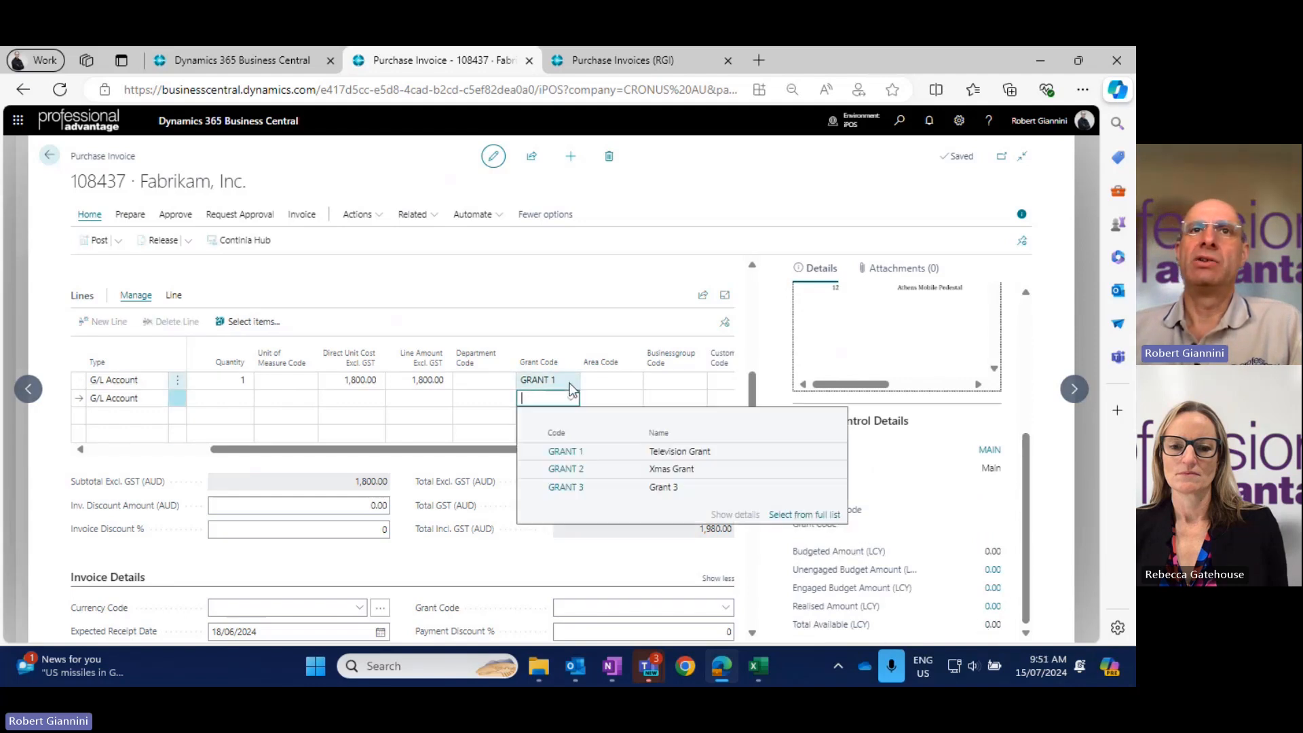
left_click(912, 442)
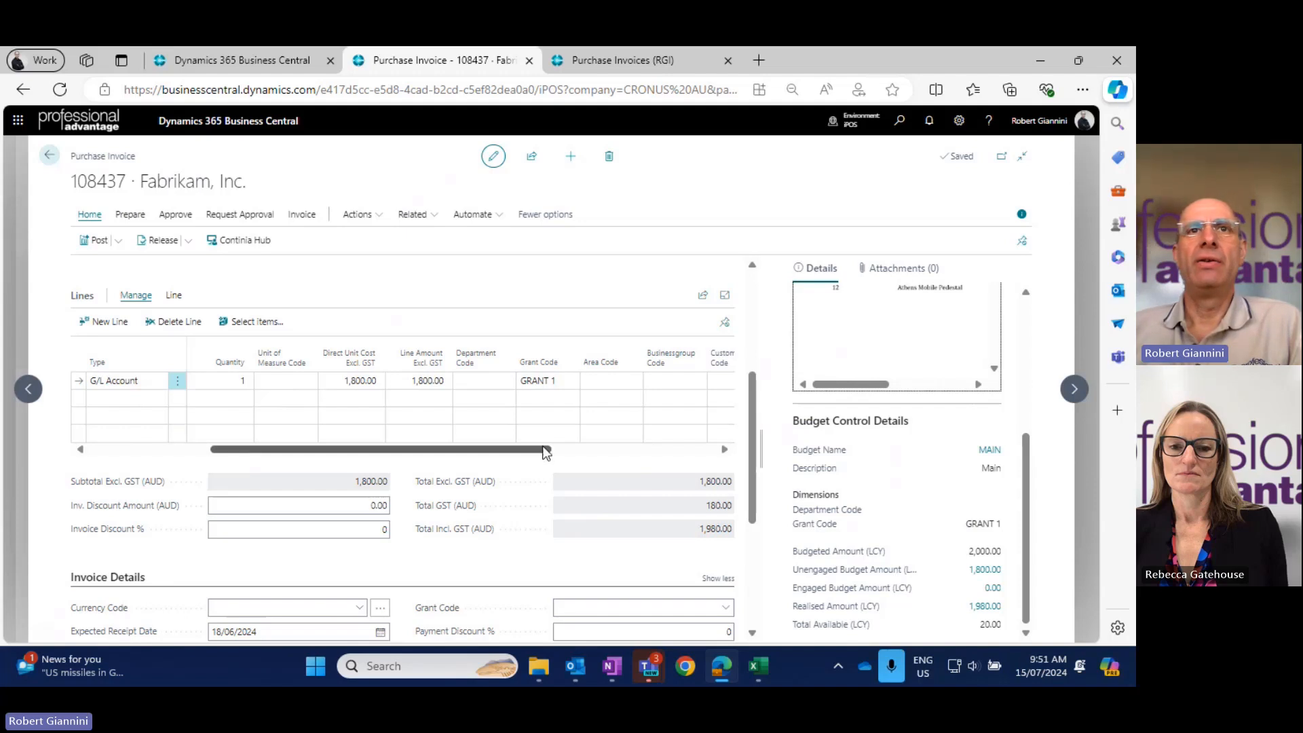
left_click(564, 384)
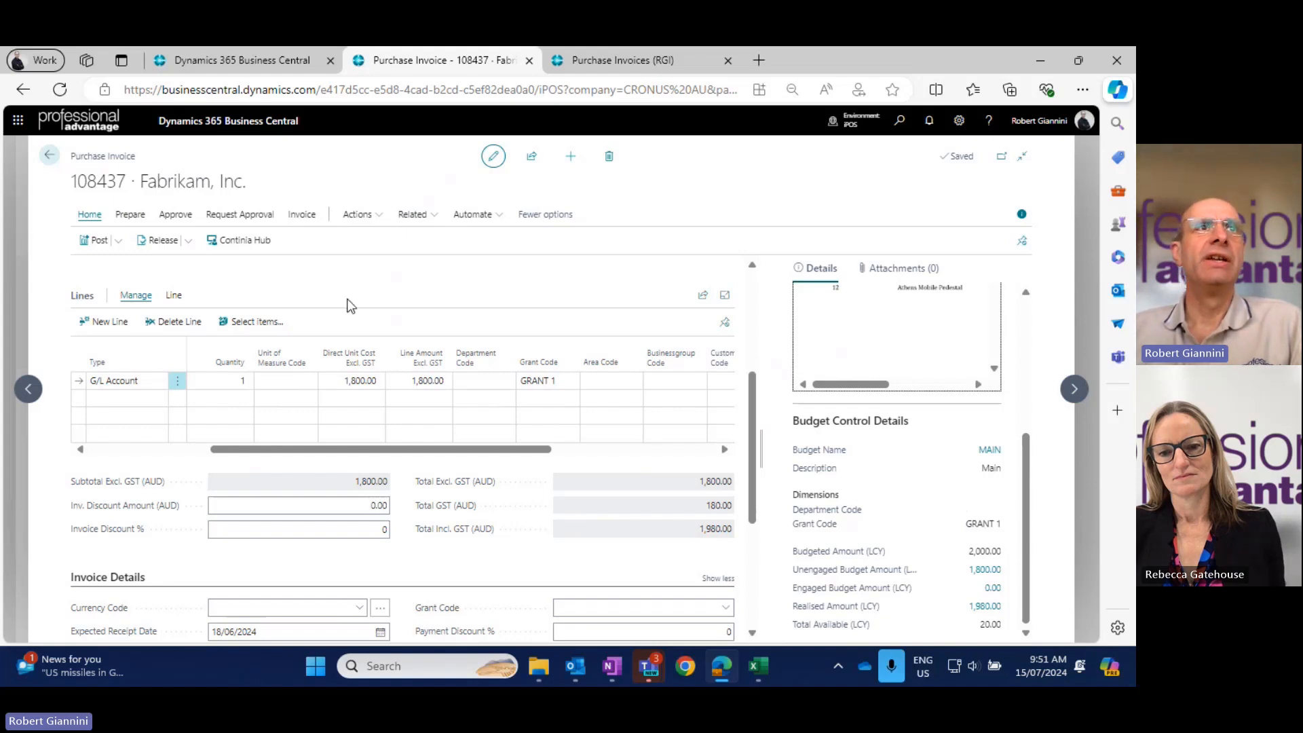
Send the approval request for the purchase invoice, acknowledge the budget message and check the invoice's approval status
left_click(241, 214)
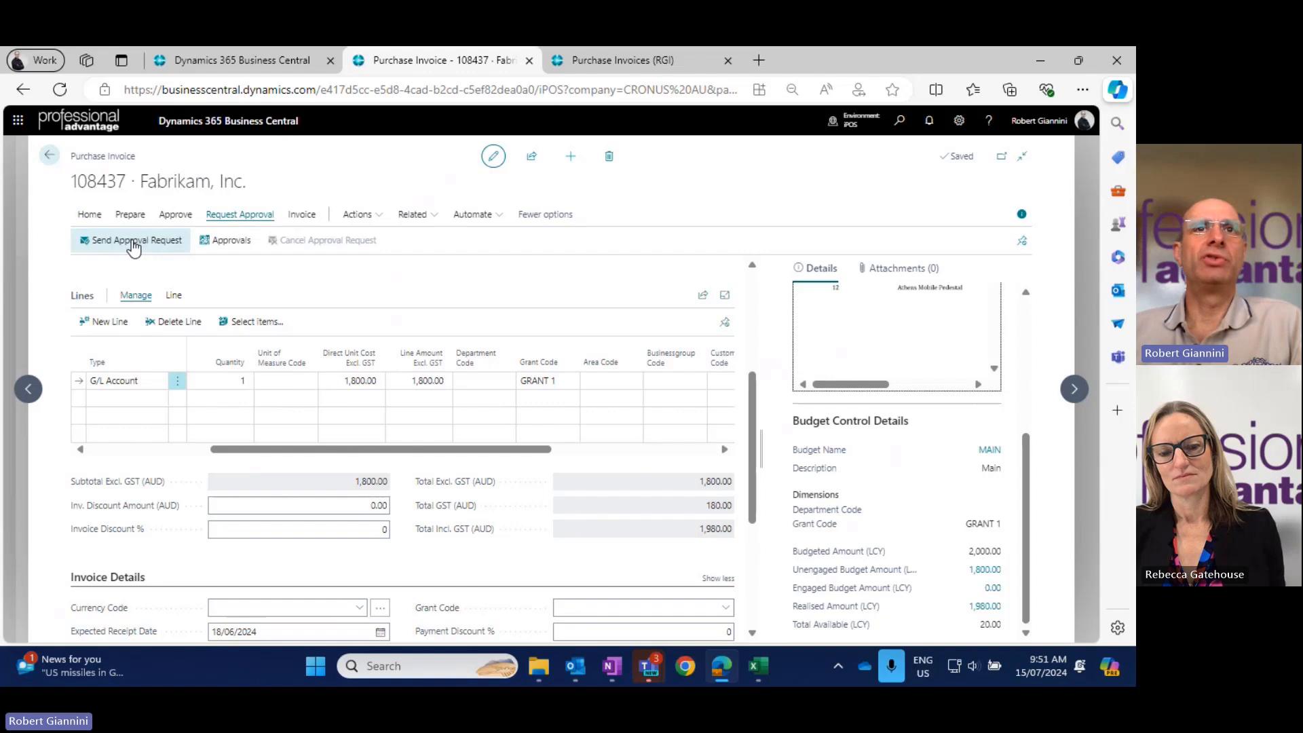
left_click(132, 241)
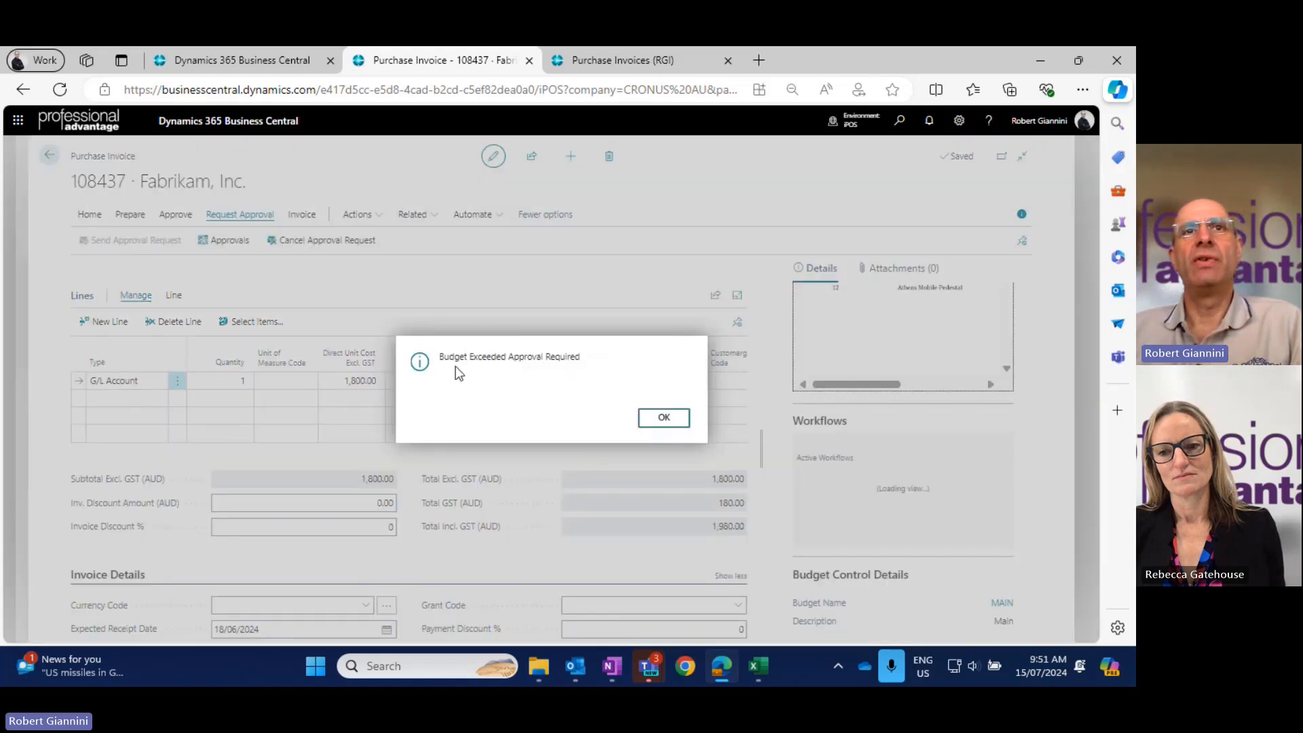
left_click(664, 418)
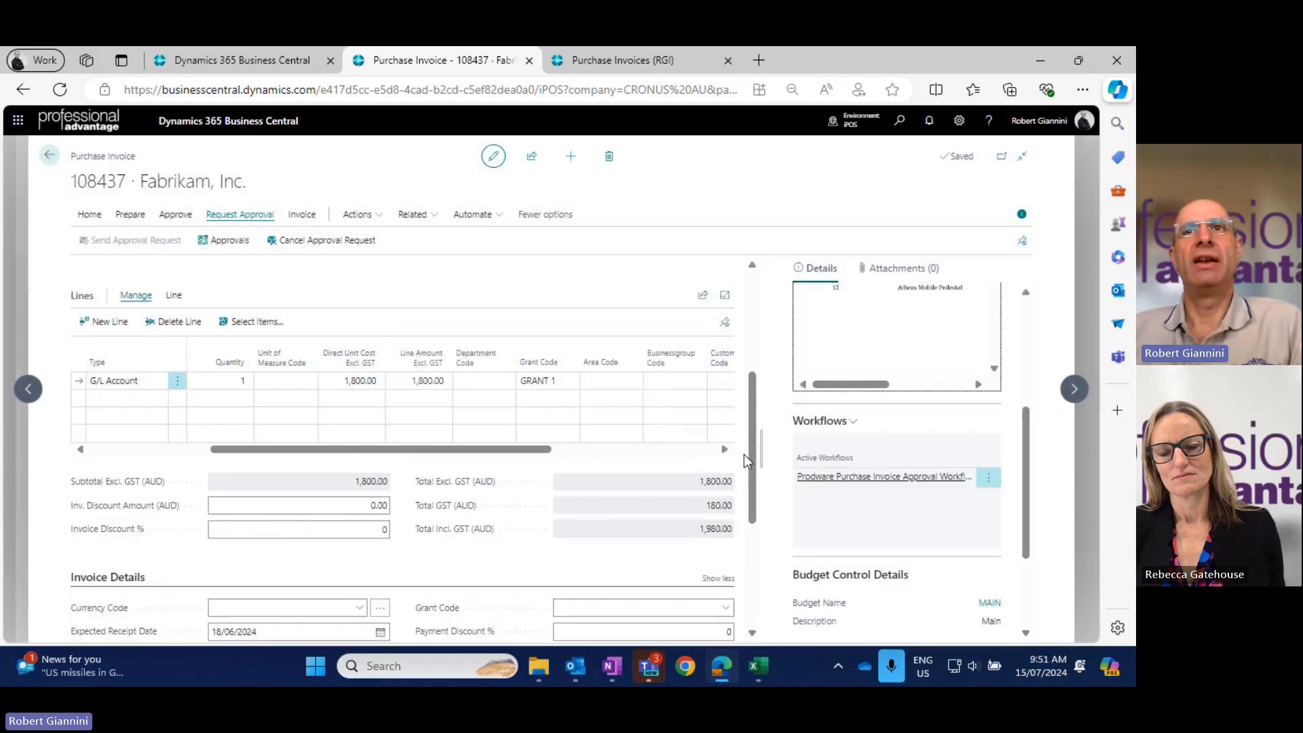
scroll(744, 454, "up", 3)
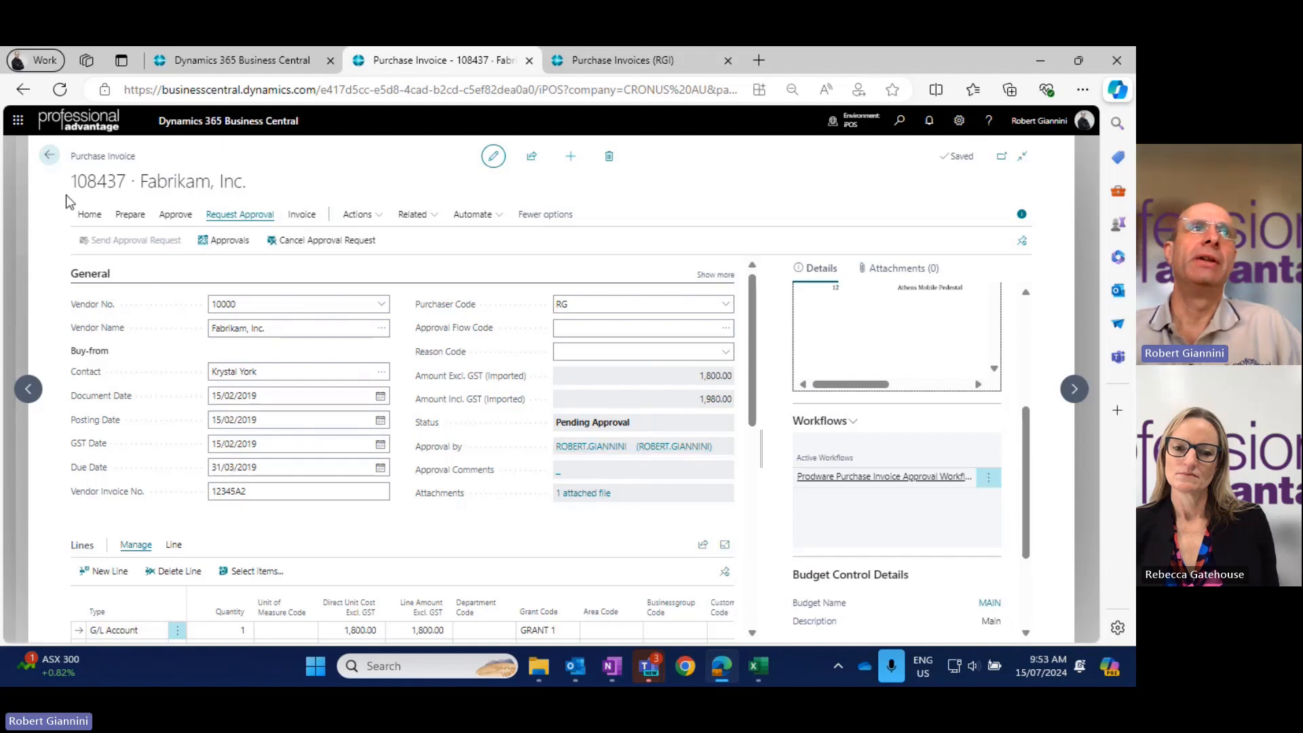
Exit the invoice without posting, return to the role centre and select the Fabrikam, Inc. entry among the purchase invoices for approval
left_click(46, 159)
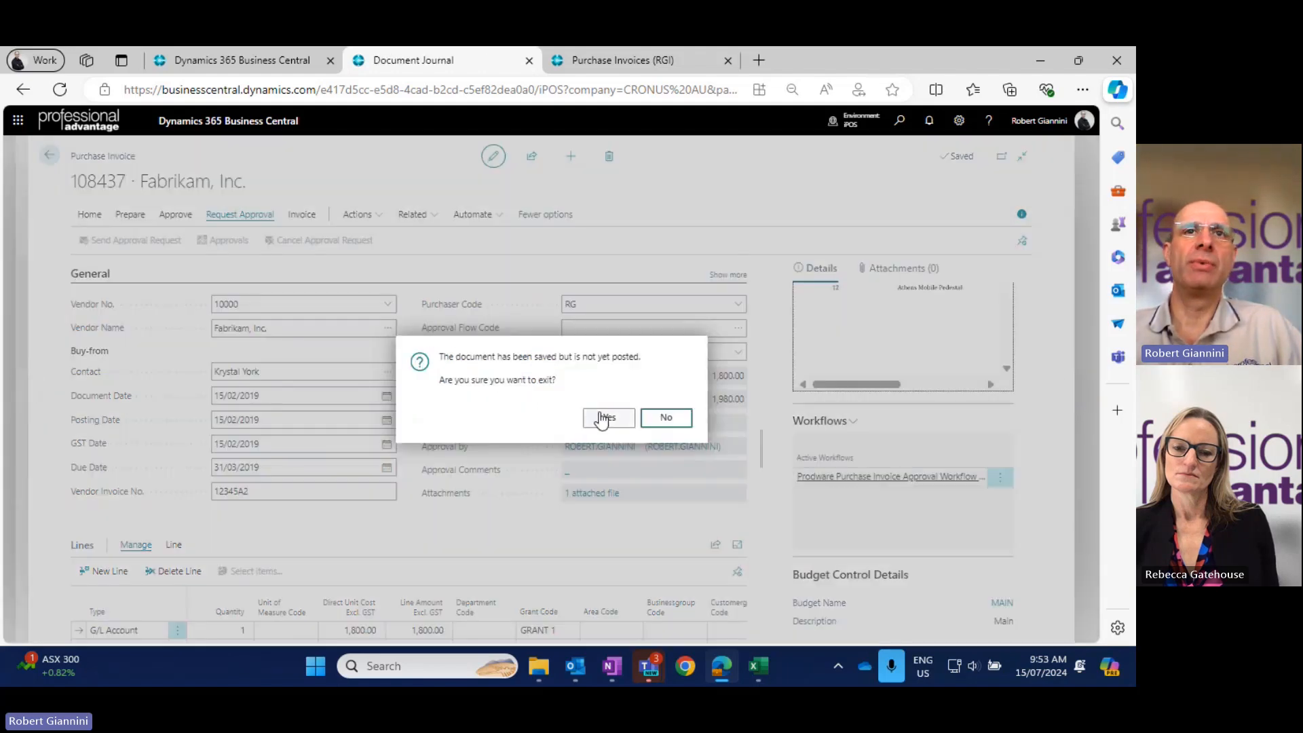
left_click(608, 420)
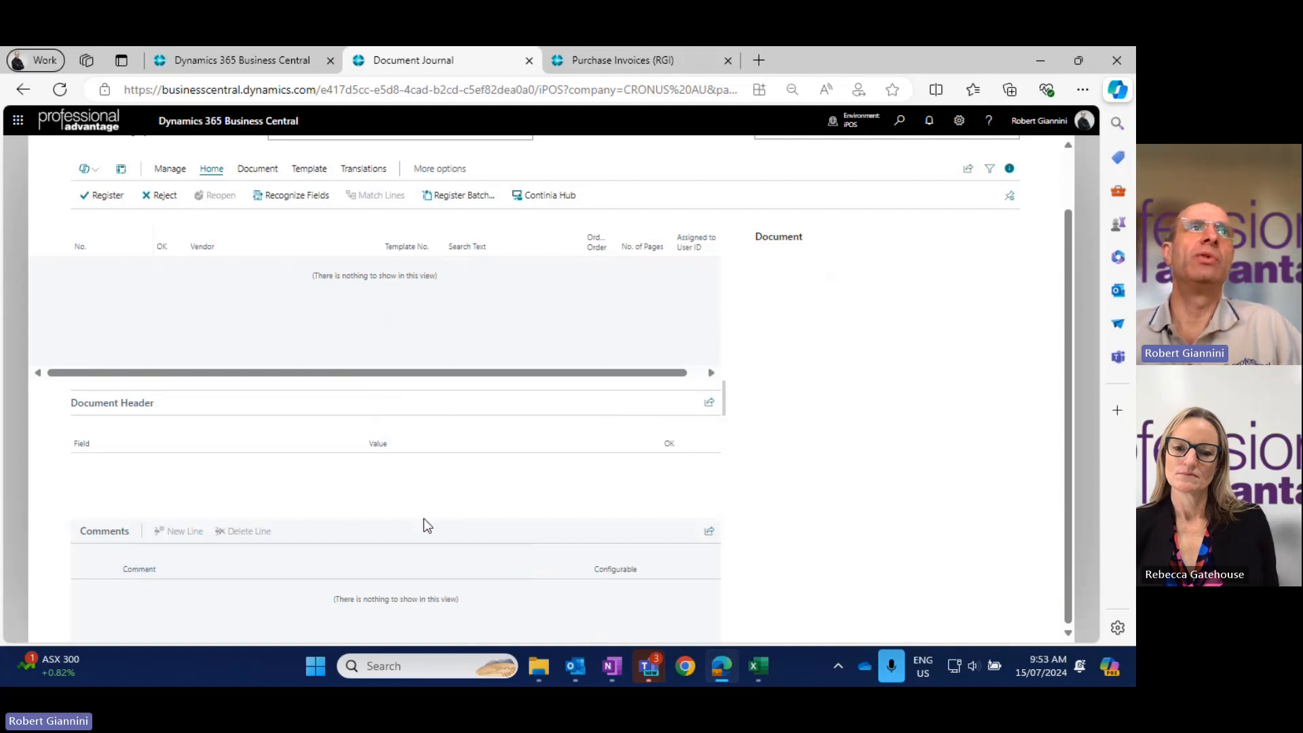
scroll(424, 522, "up", 2)
left_click(57, 162)
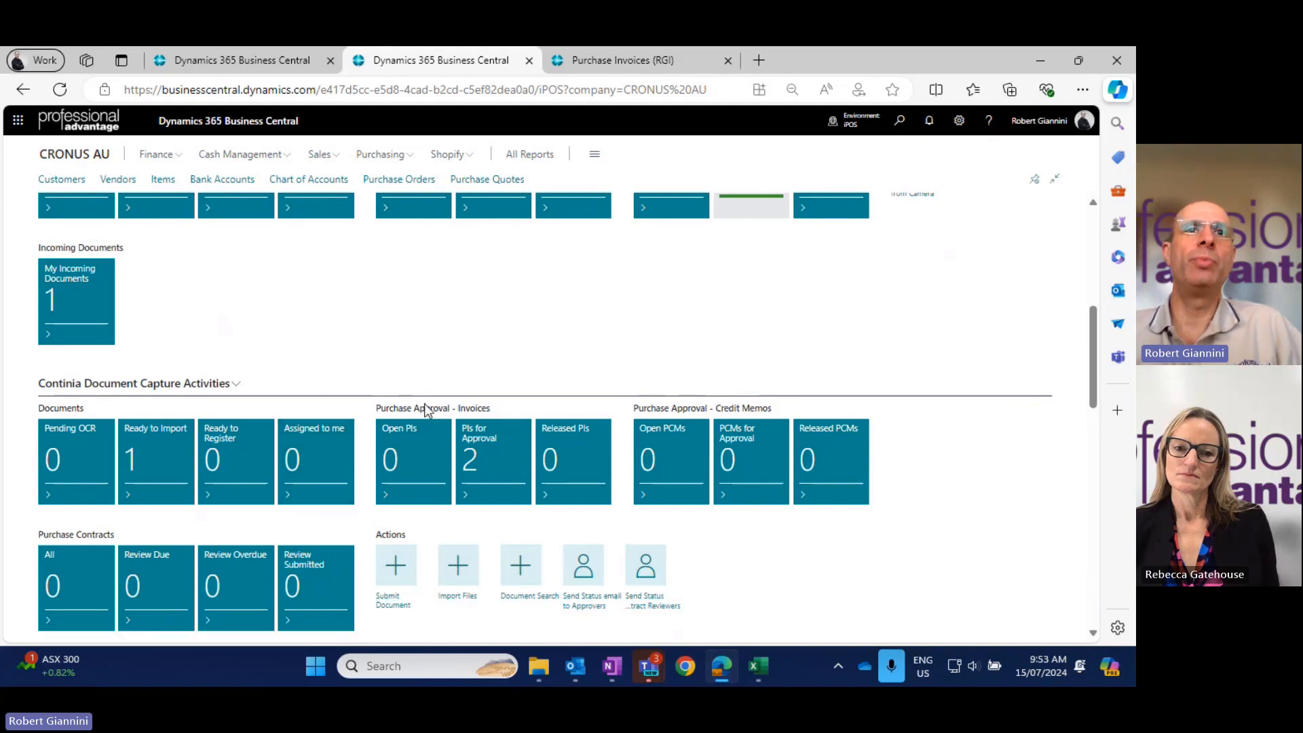
left_click(485, 454)
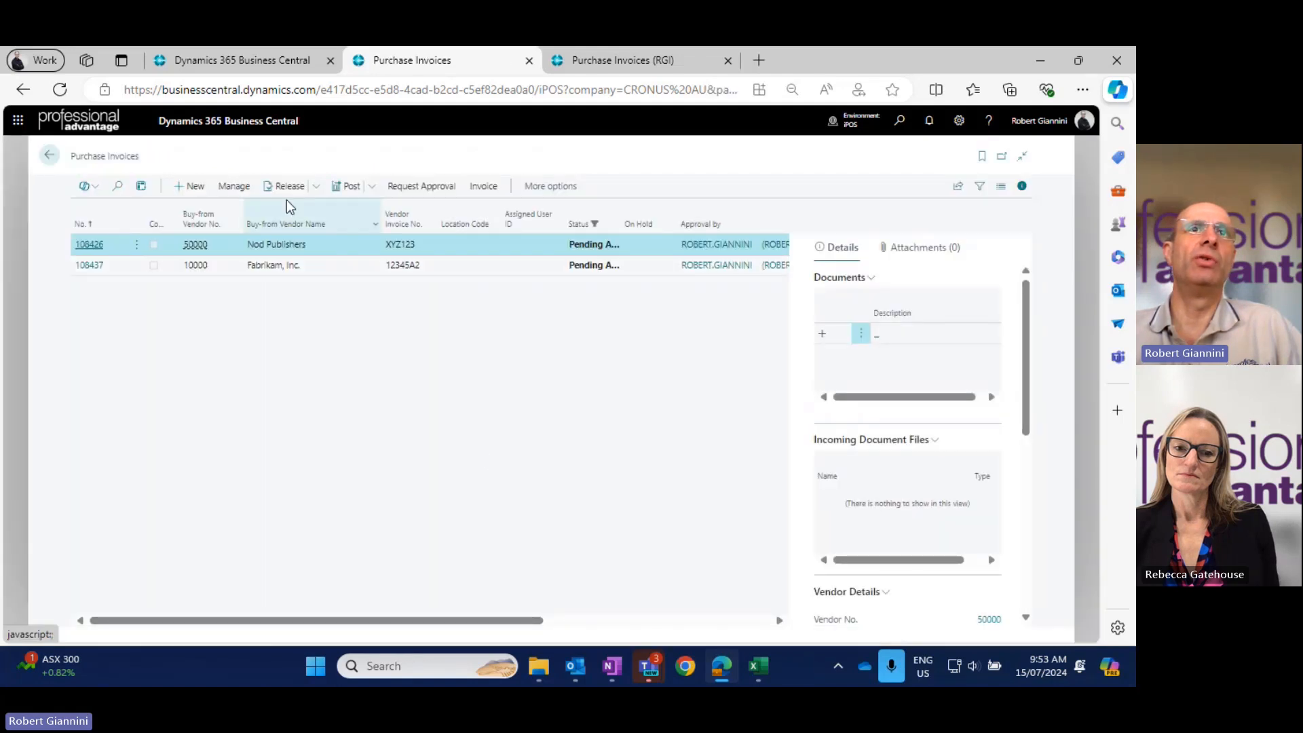
left_click(458, 271)
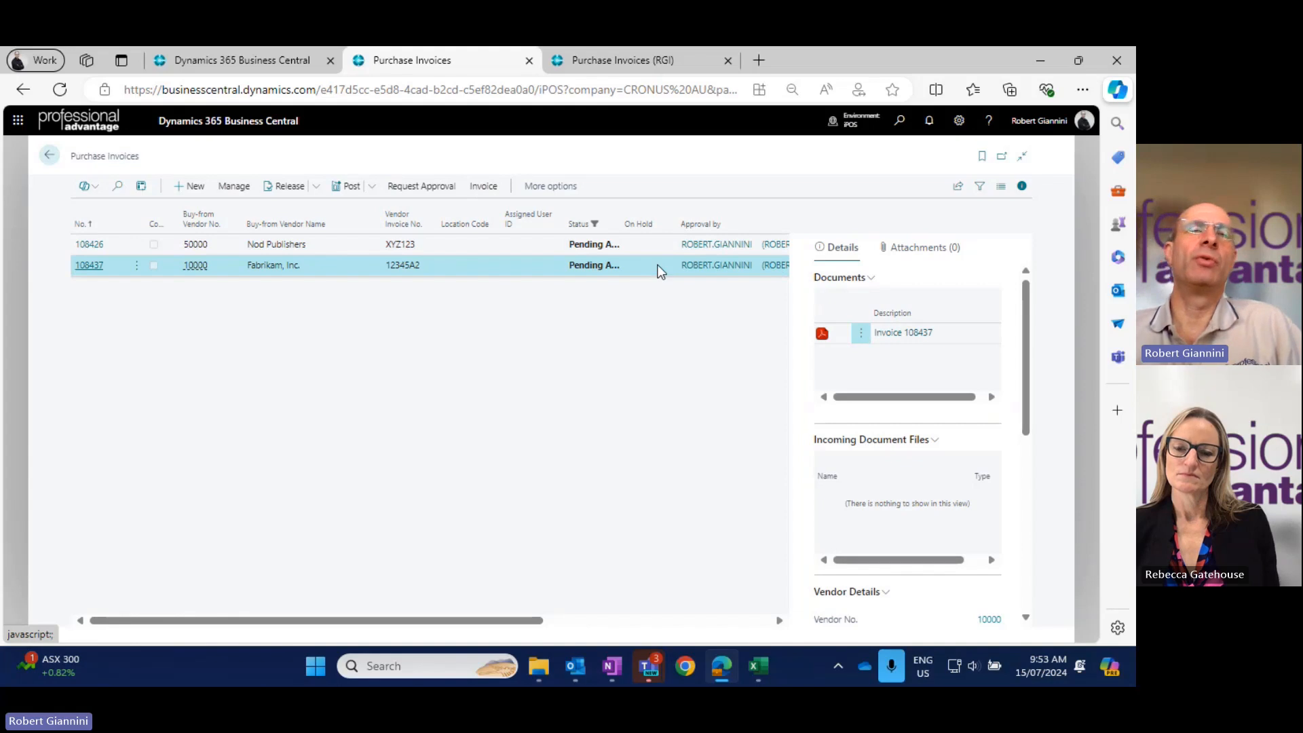
Return to the role centre, switch to Outlook and open the Notification overview e-mail from BusinessCentral
left_click(53, 155)
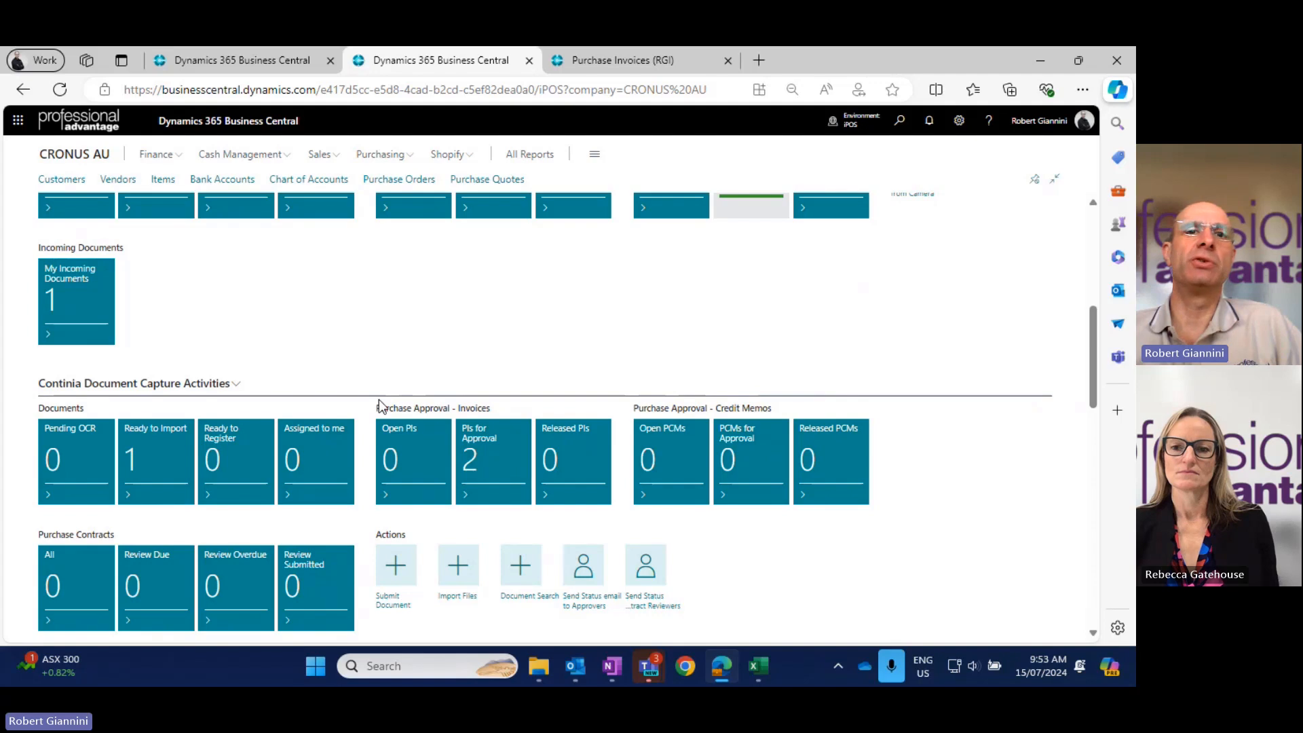
mouse_move(574, 672)
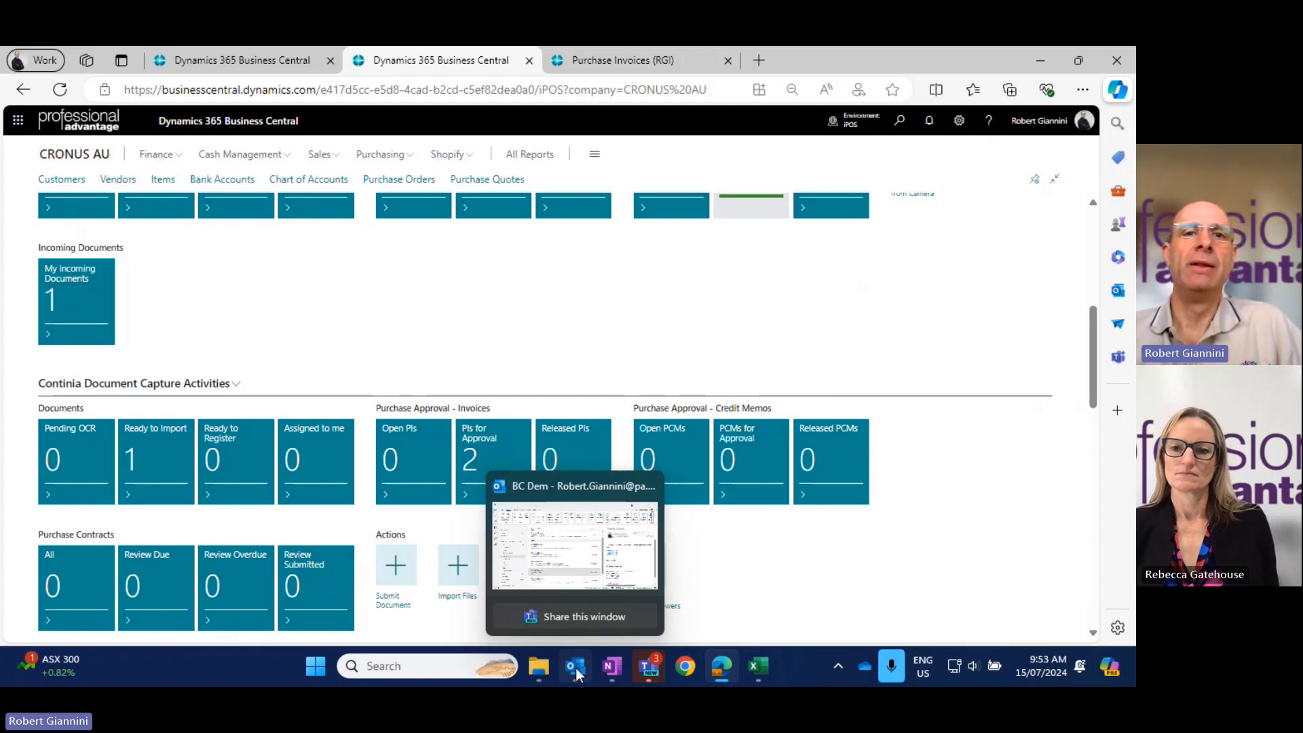
left_click(575, 668)
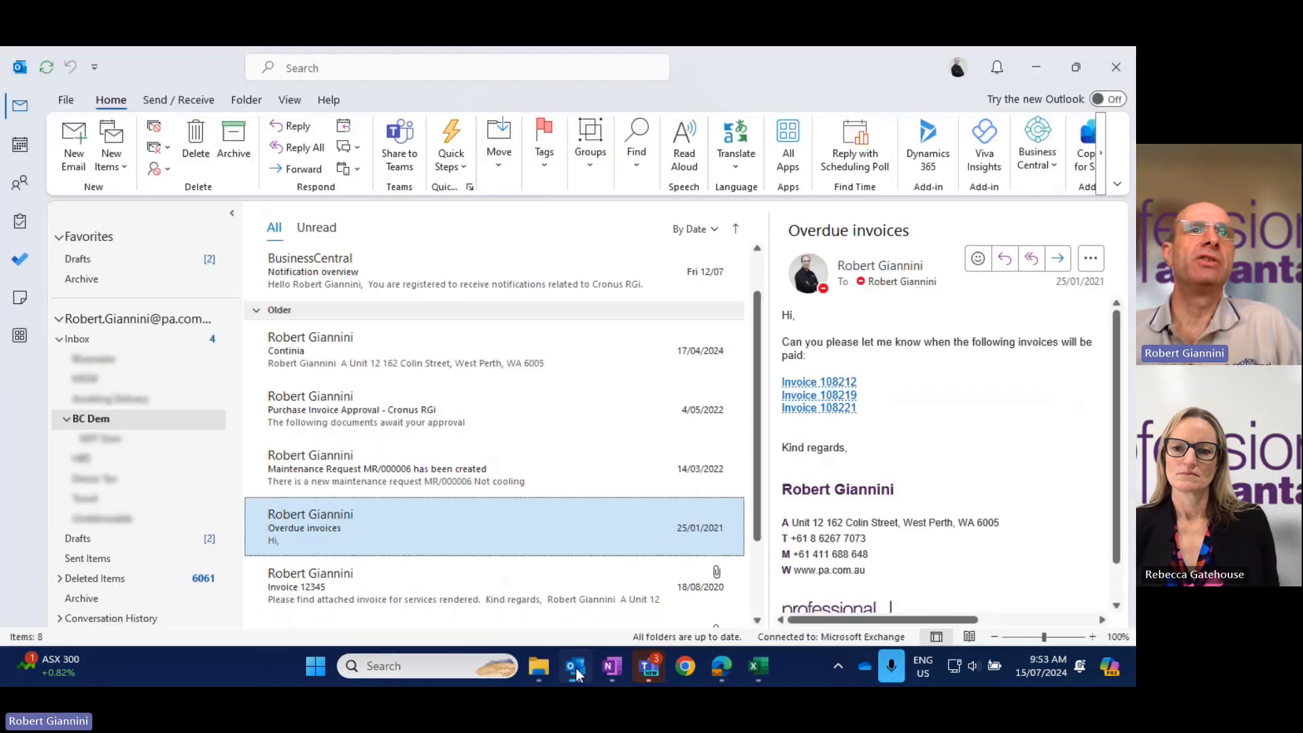
left_click(330, 264)
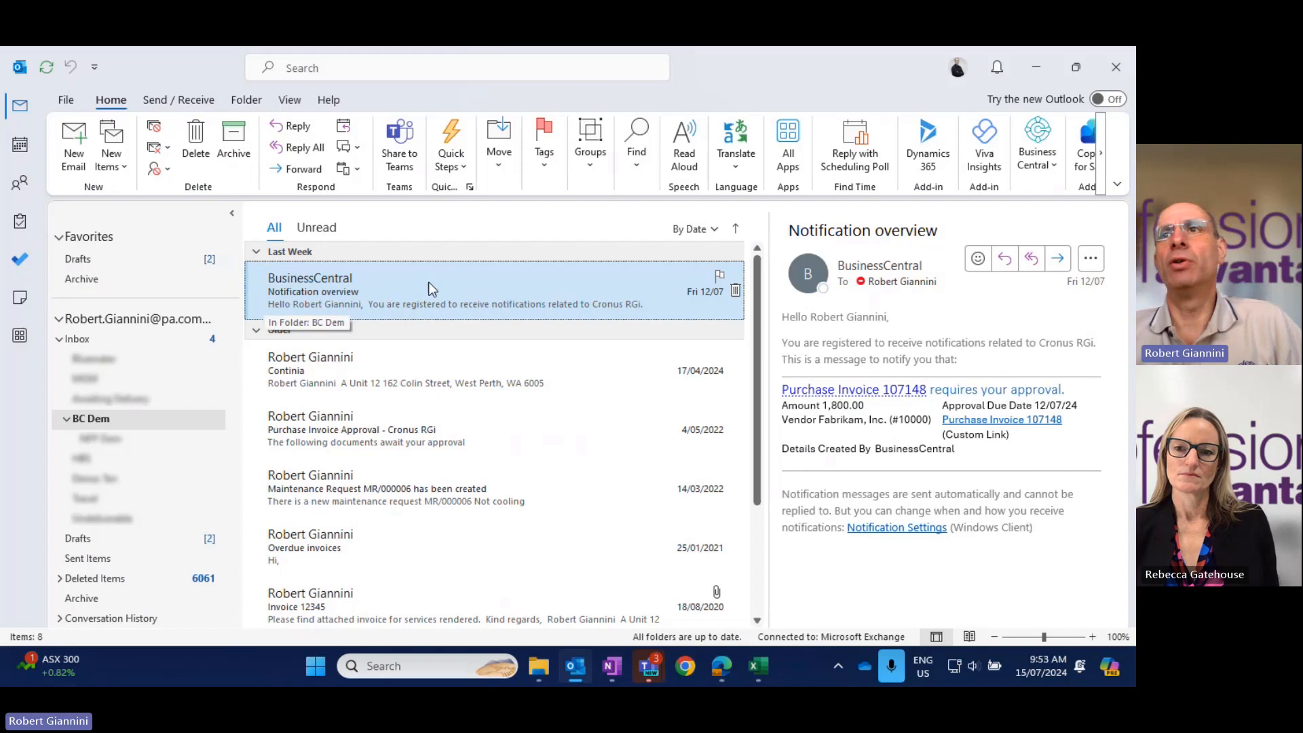
Open the Fabrikam, Inc. purchase invoice from the approval e-mail, expand it into its own window and review the scanned document
left_click(849, 396)
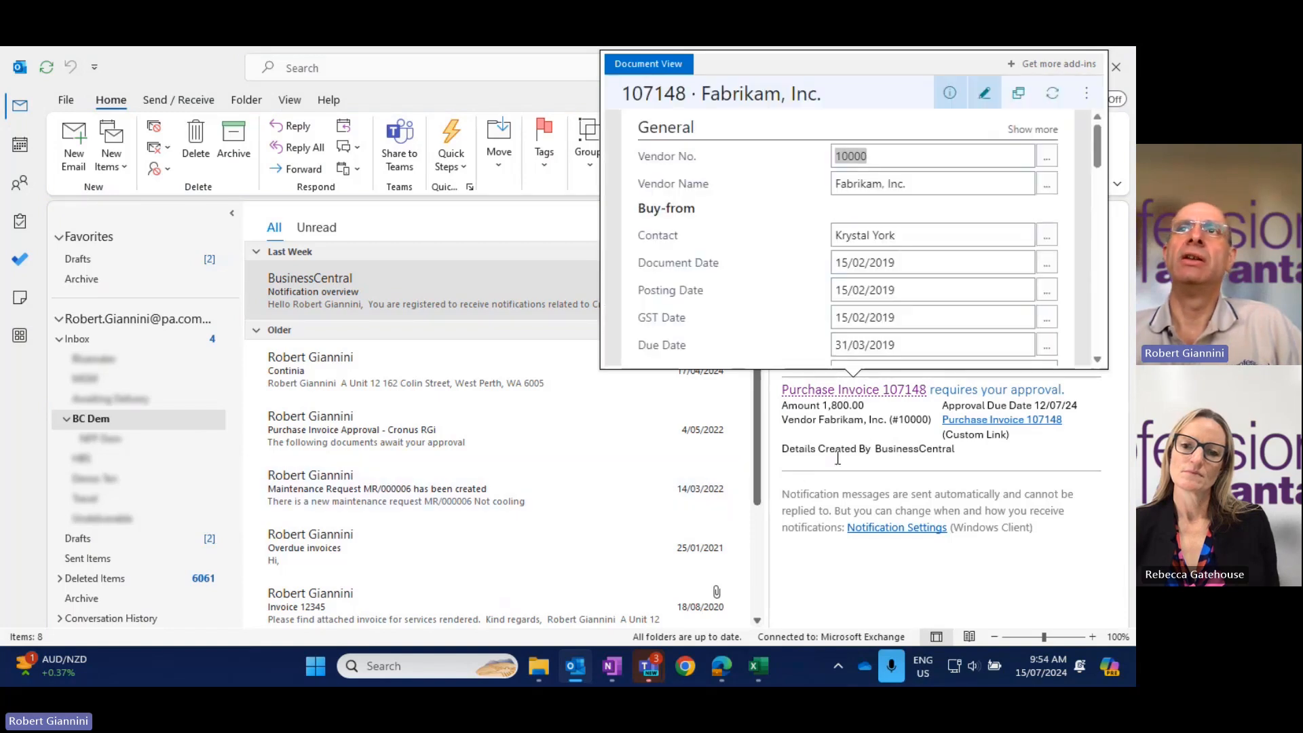
scroll(811, 268, "down", 10)
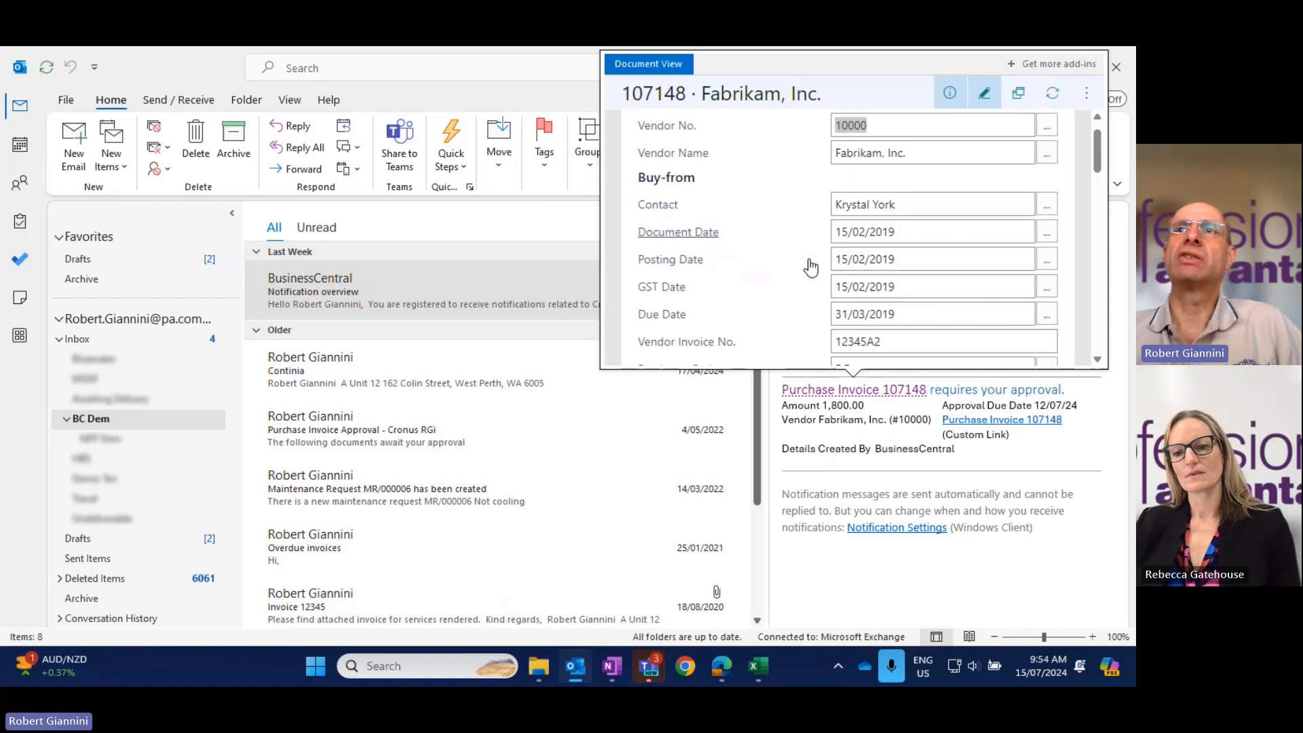
scroll(799, 249, "up", 10)
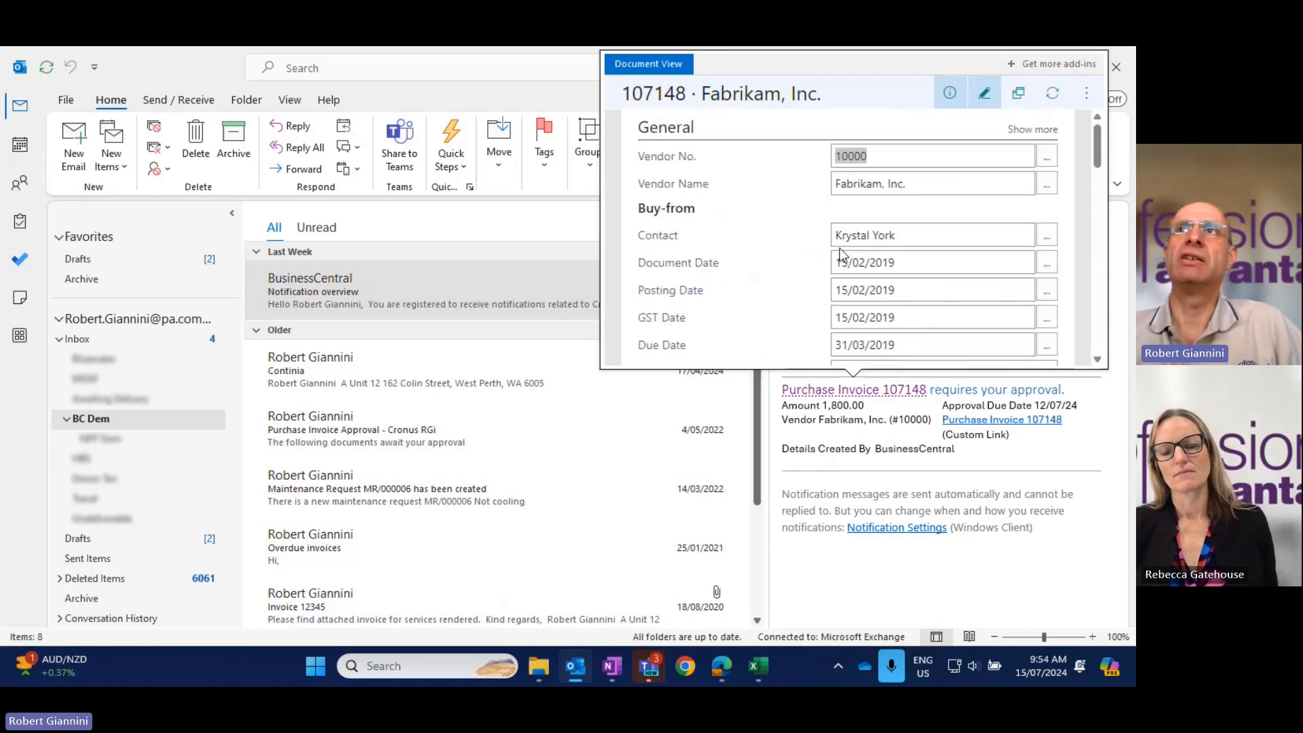
left_click(1017, 97)
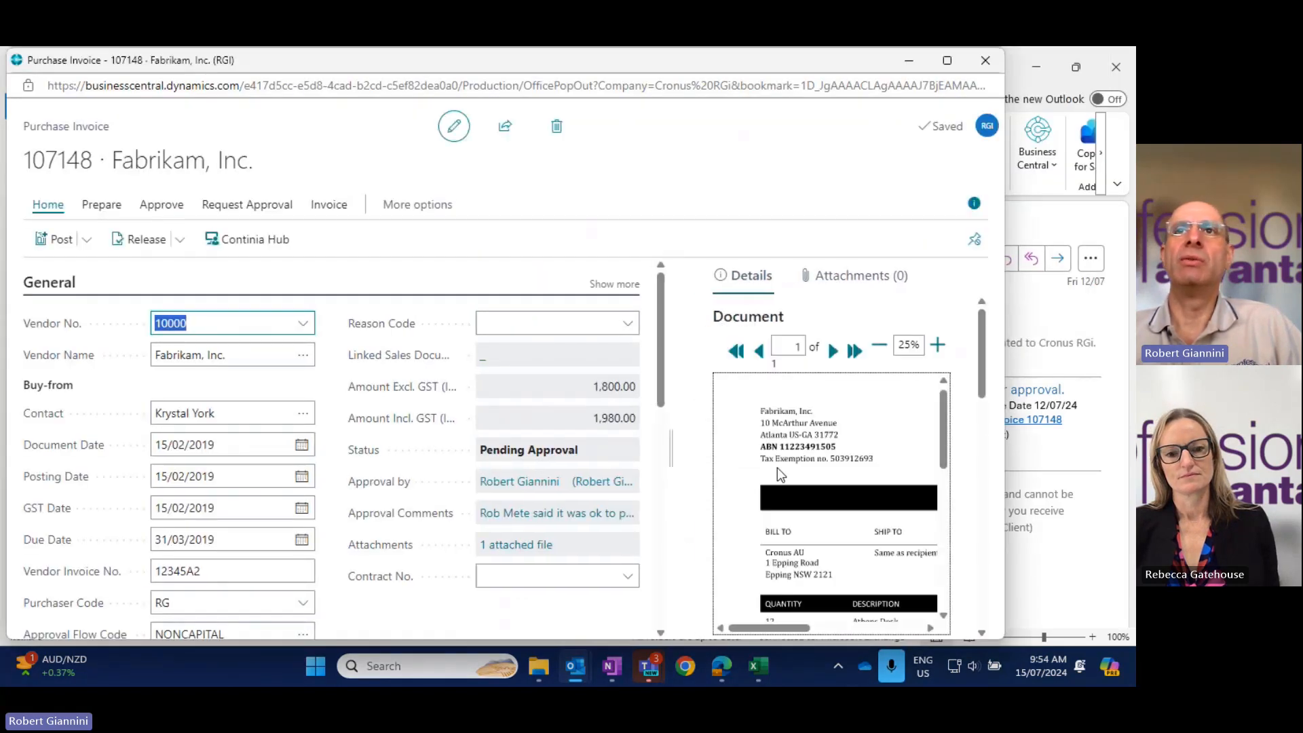
scroll(777, 438, "down", 3)
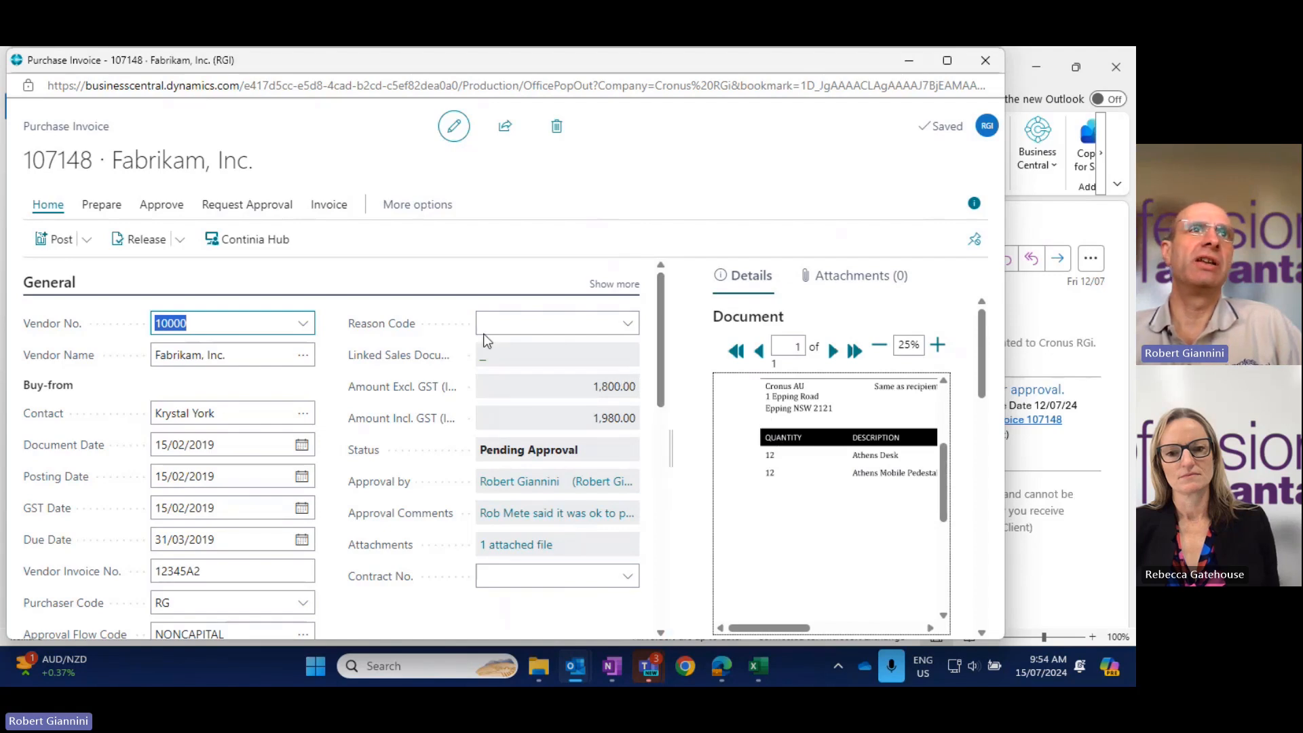
Read the approval comments on the Fabrikam, Inc. purchase invoice, approve the invoice and close its window
left_click(154, 208)
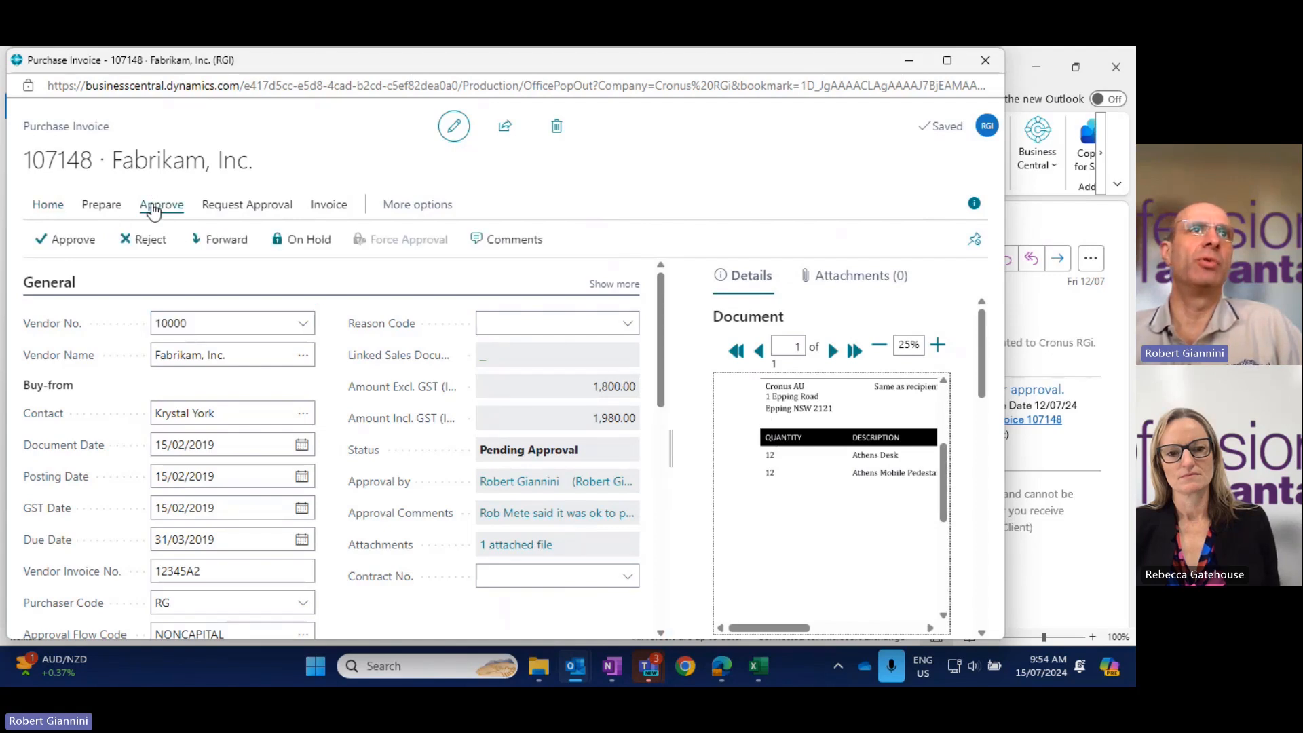
left_click(505, 241)
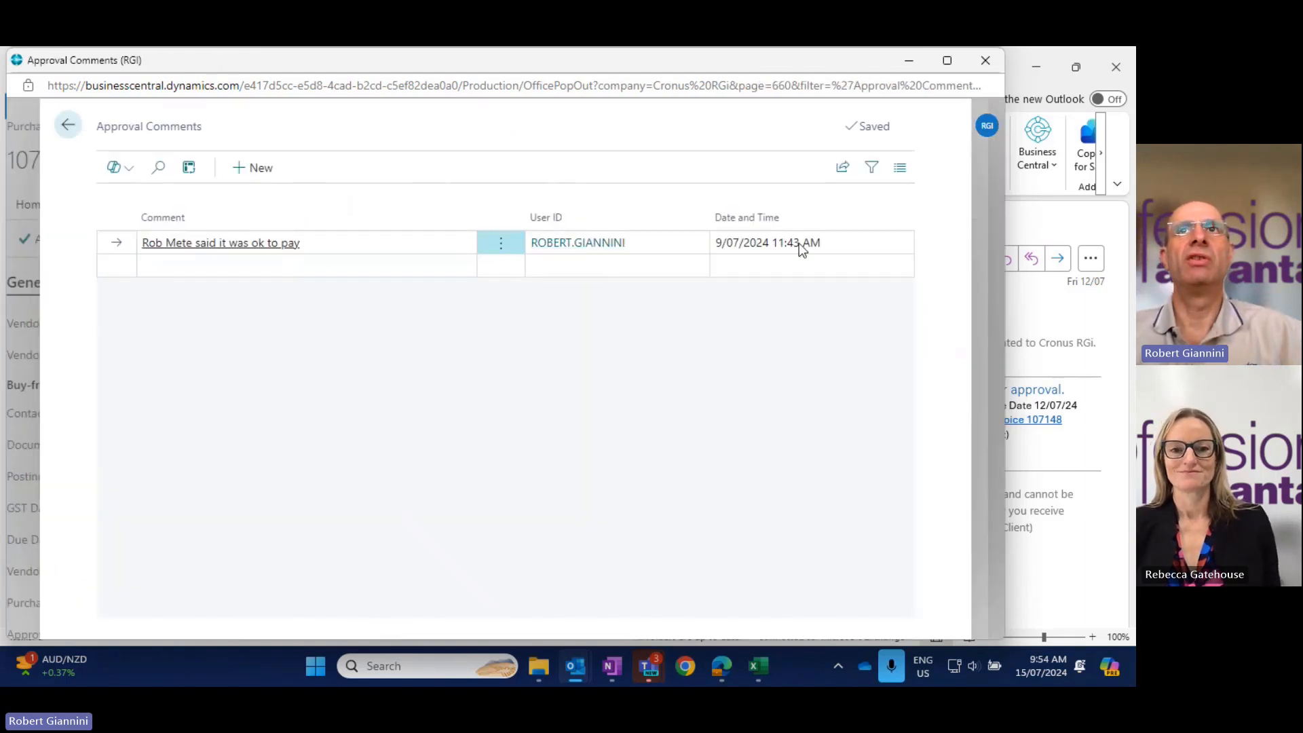
left_click(69, 126)
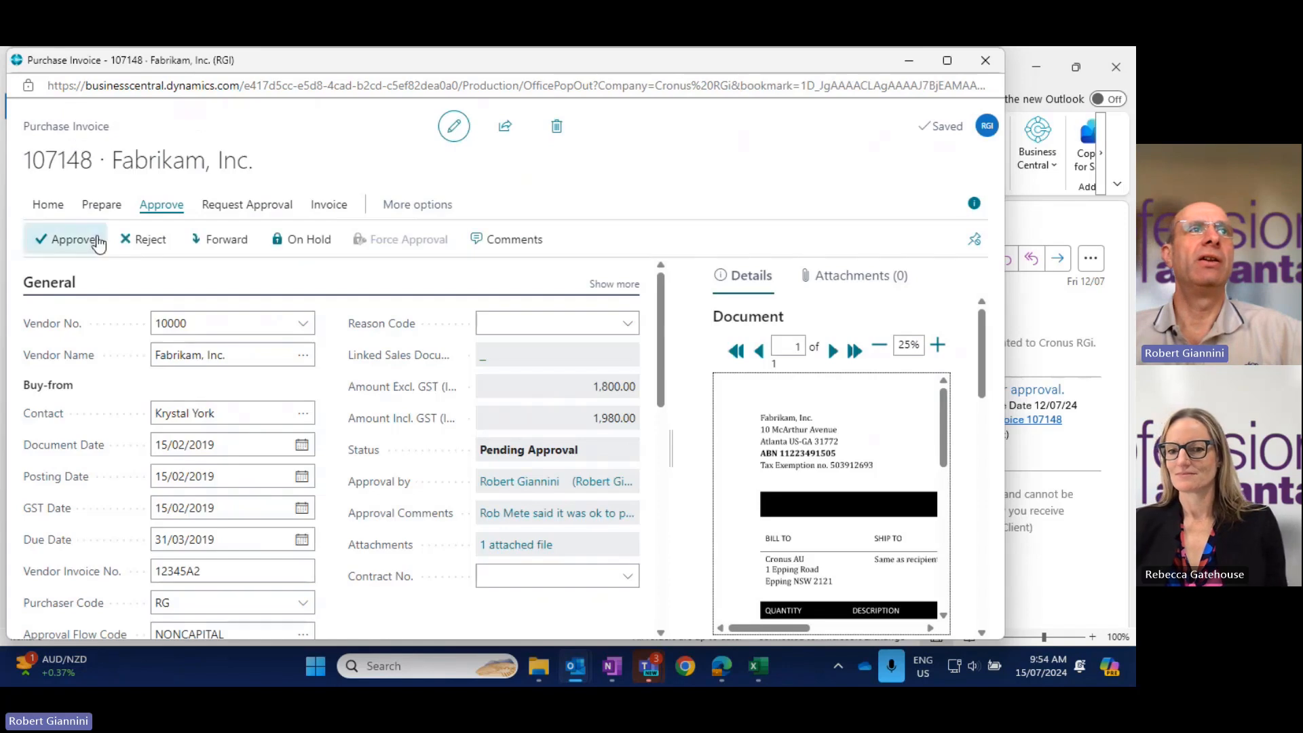
left_click(64, 253)
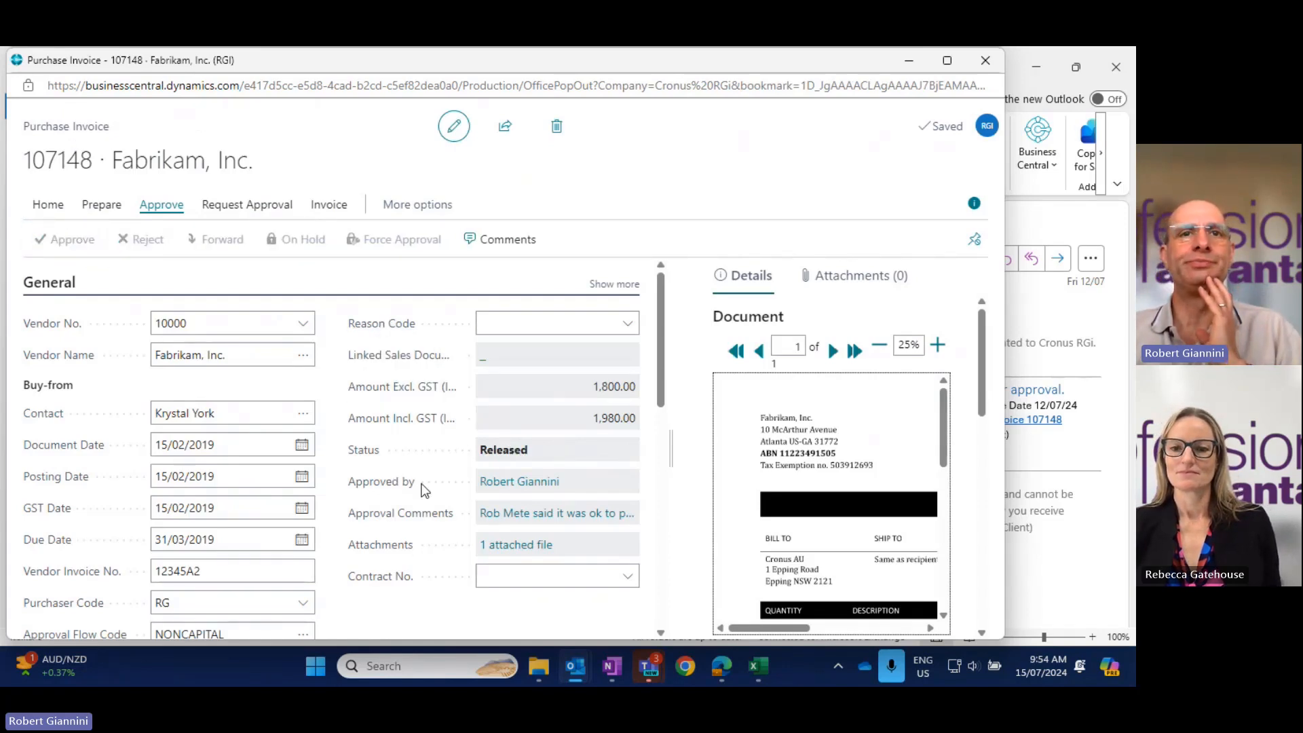
left_click(986, 59)
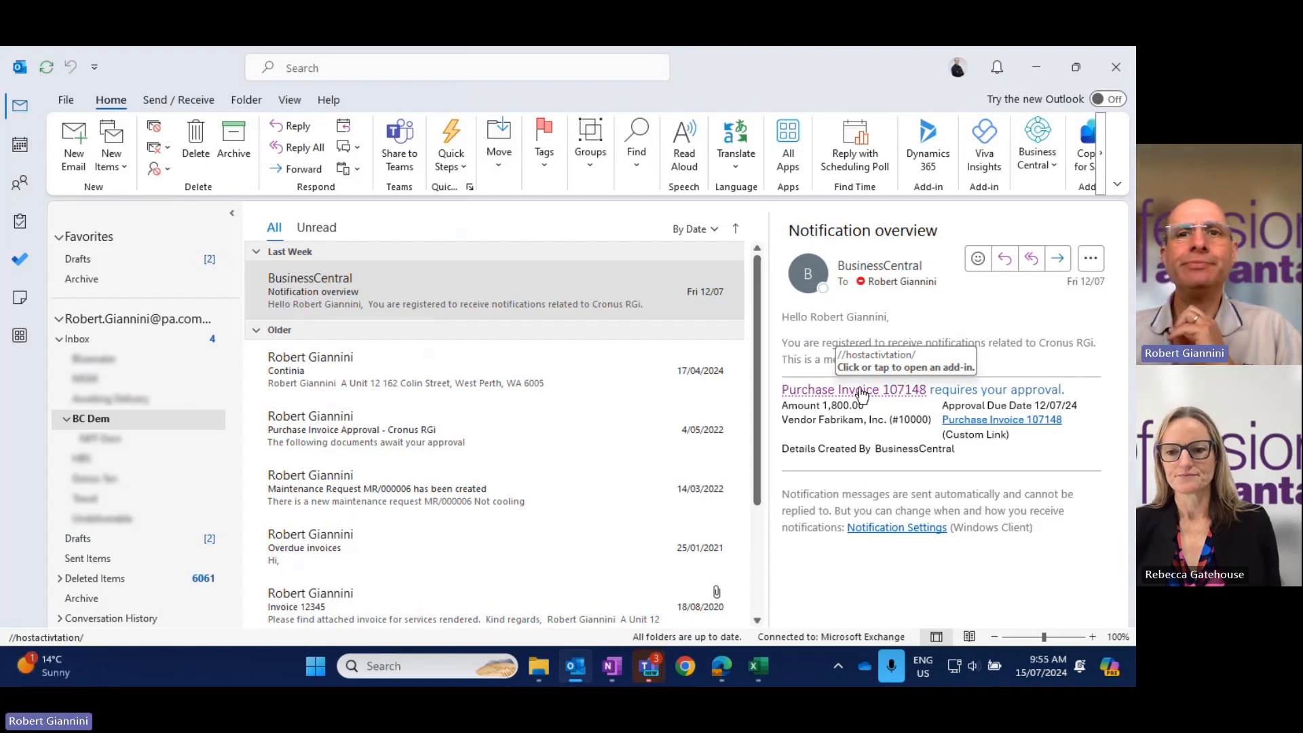
Switch to Business Central and open the Fabrikam, Inc. purchase invoice in Cronus RGi to view its captured document
left_click(723, 672)
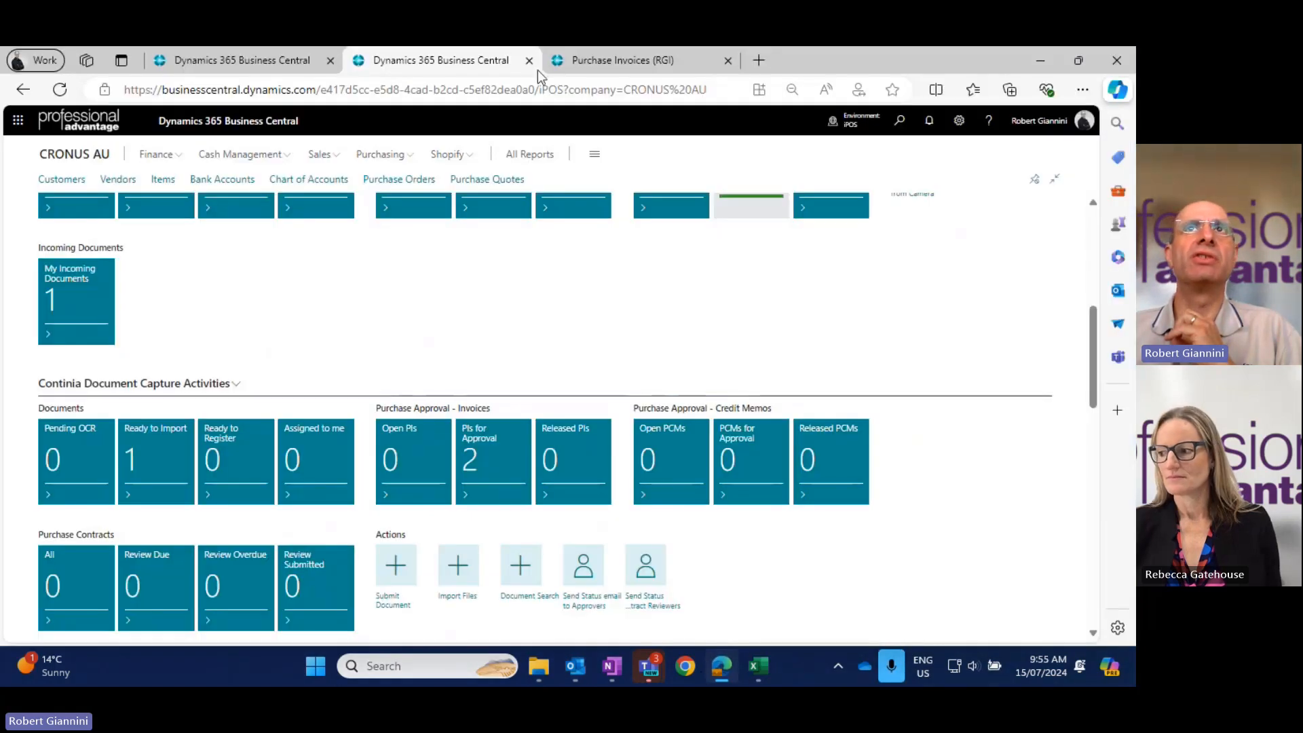
left_click(612, 66)
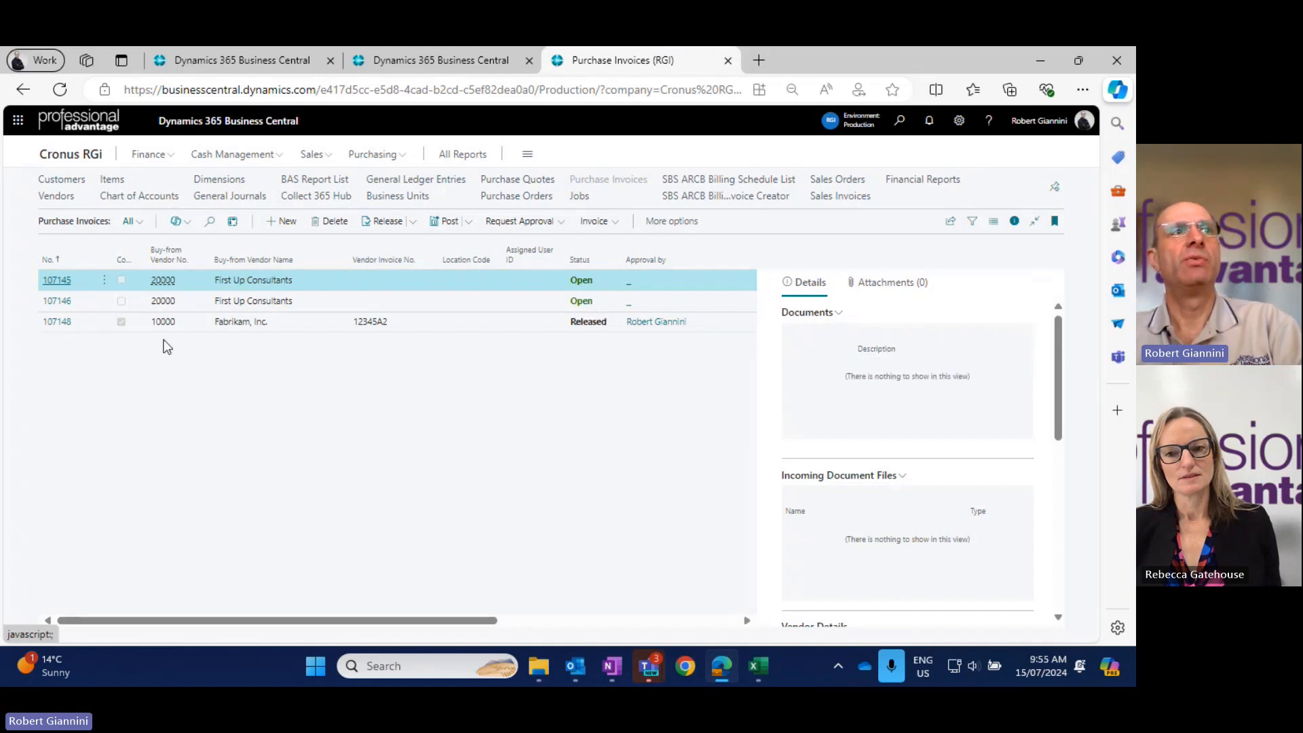
left_click(58, 328)
left_click(59, 327)
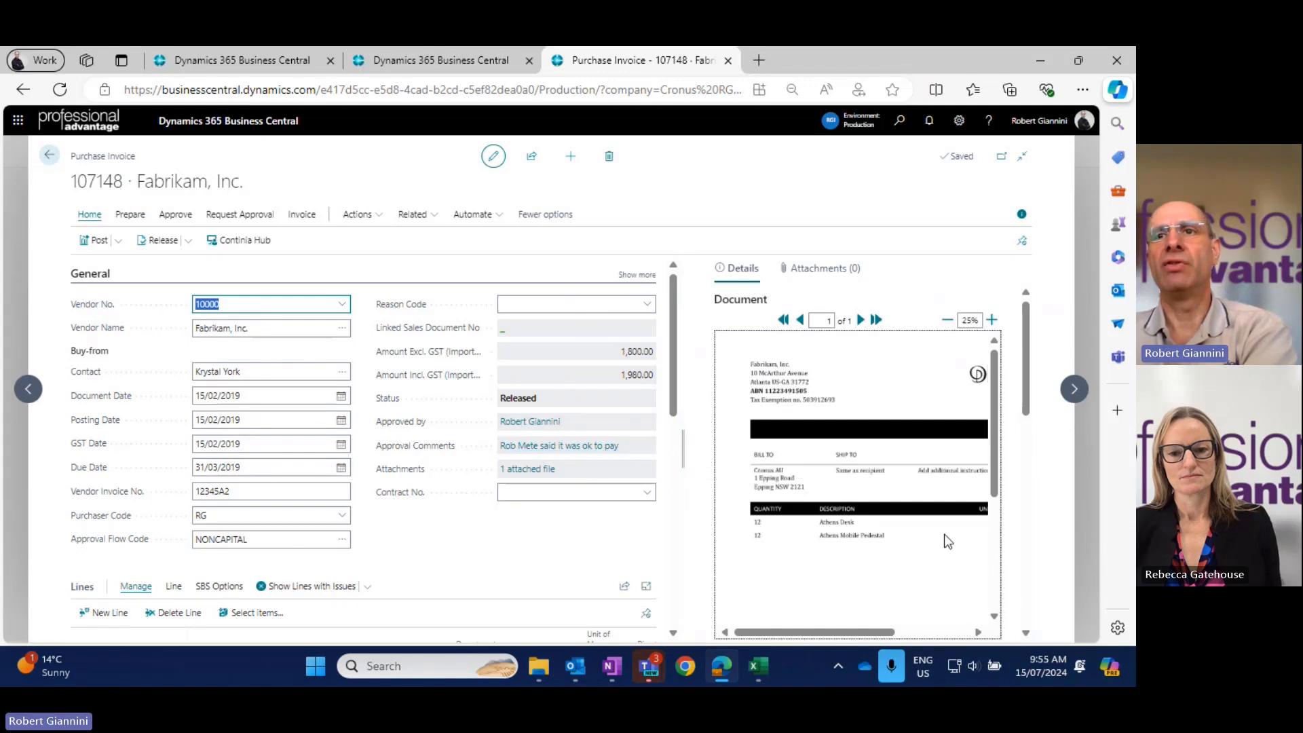
left_click_drag(845, 638, 813, 640)
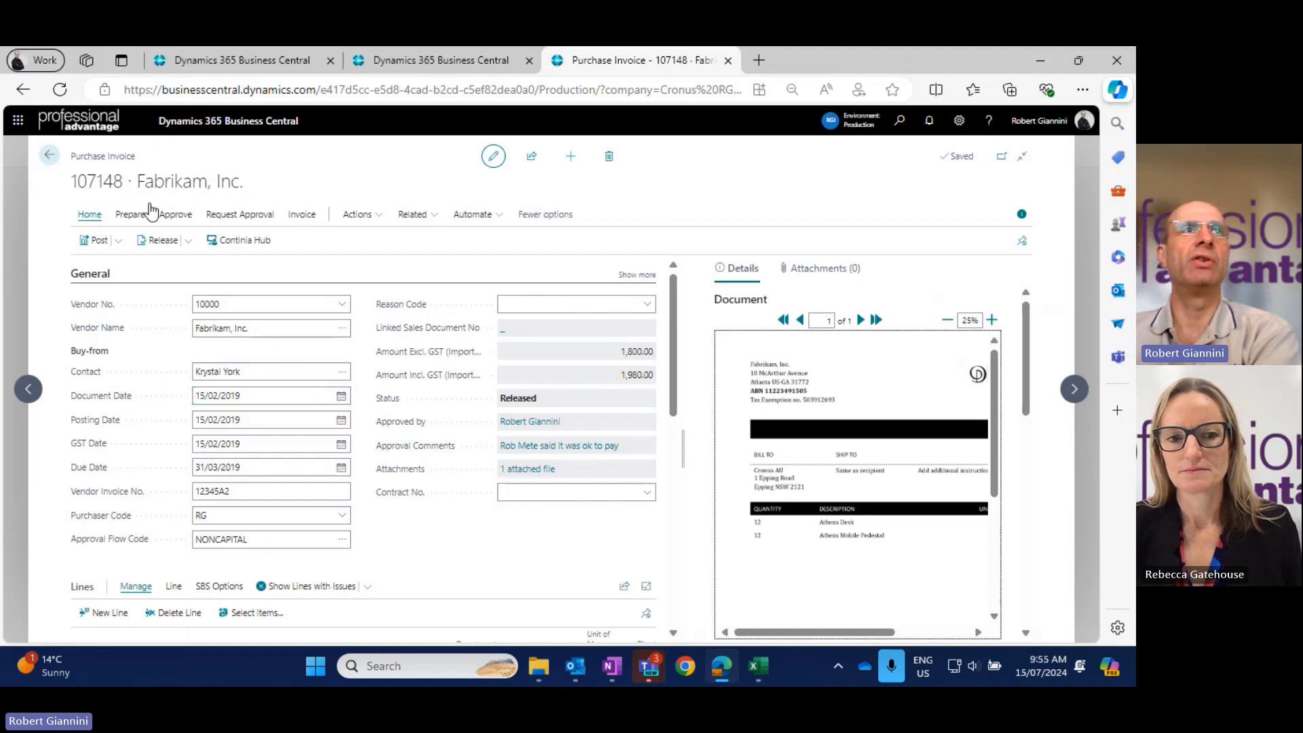
Check the Purchase Approval Request Entries for the Fabrikam, Inc. invoice, and exit to the invoice list without posting
left_click(173, 216)
left_click(250, 217)
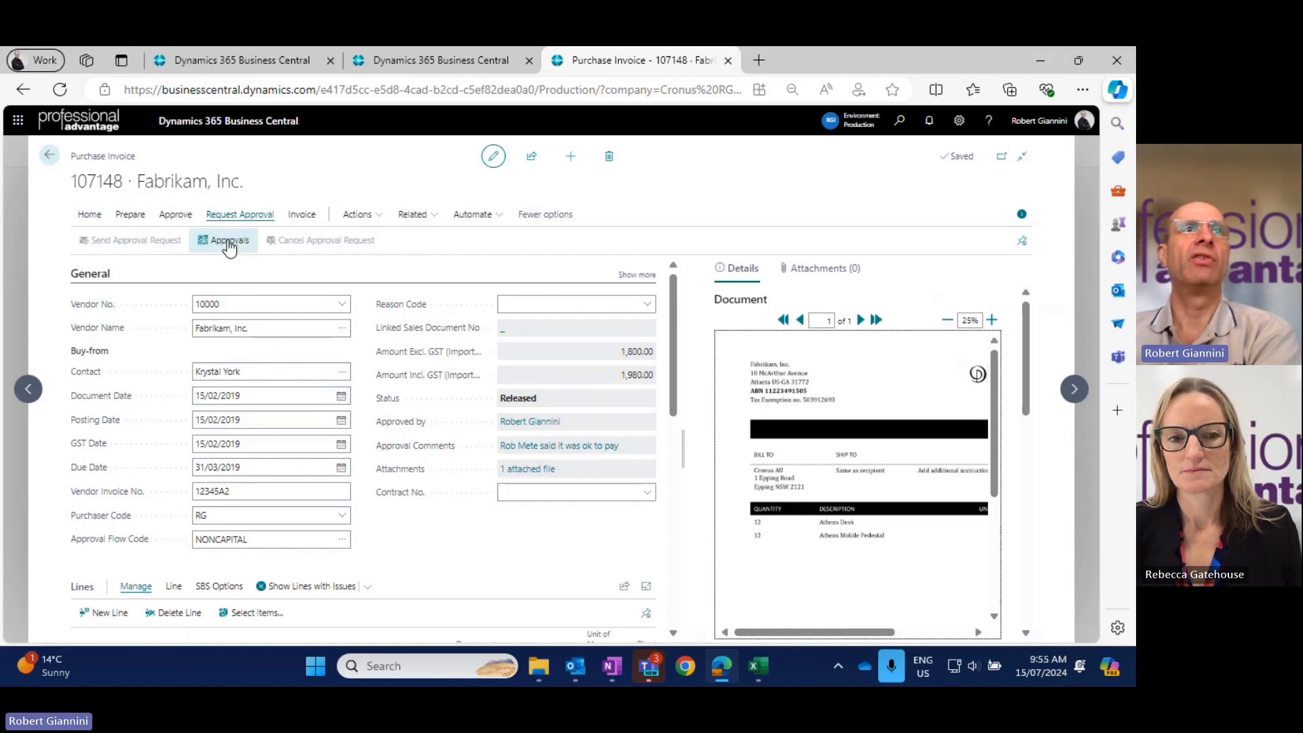
left_click(228, 241)
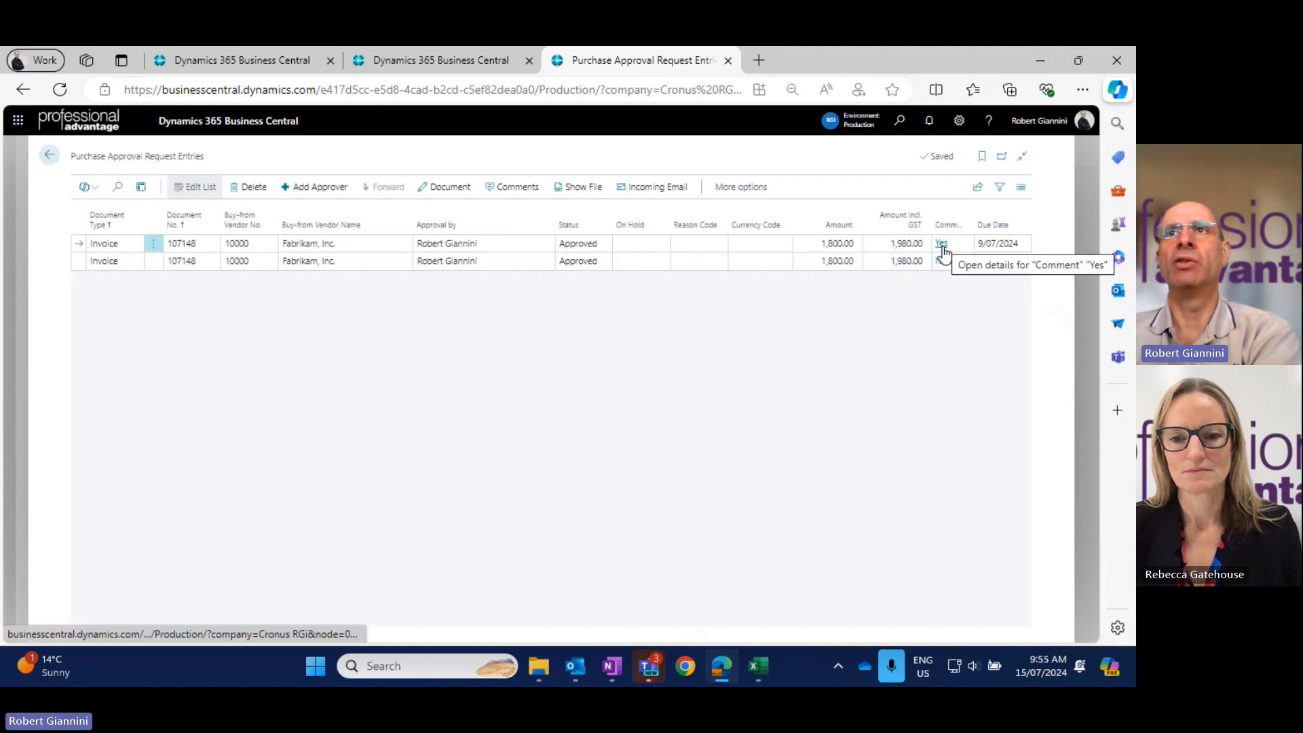
left_click(50, 156)
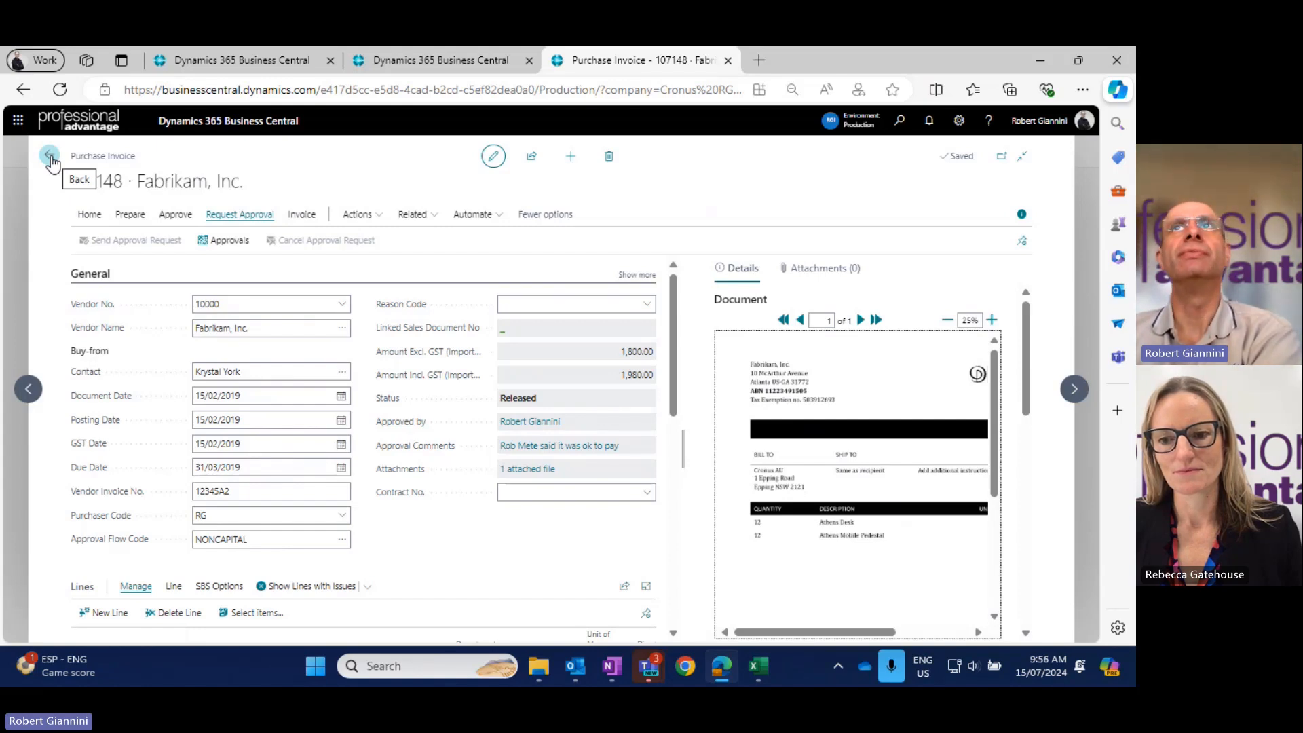
left_click(49, 158)
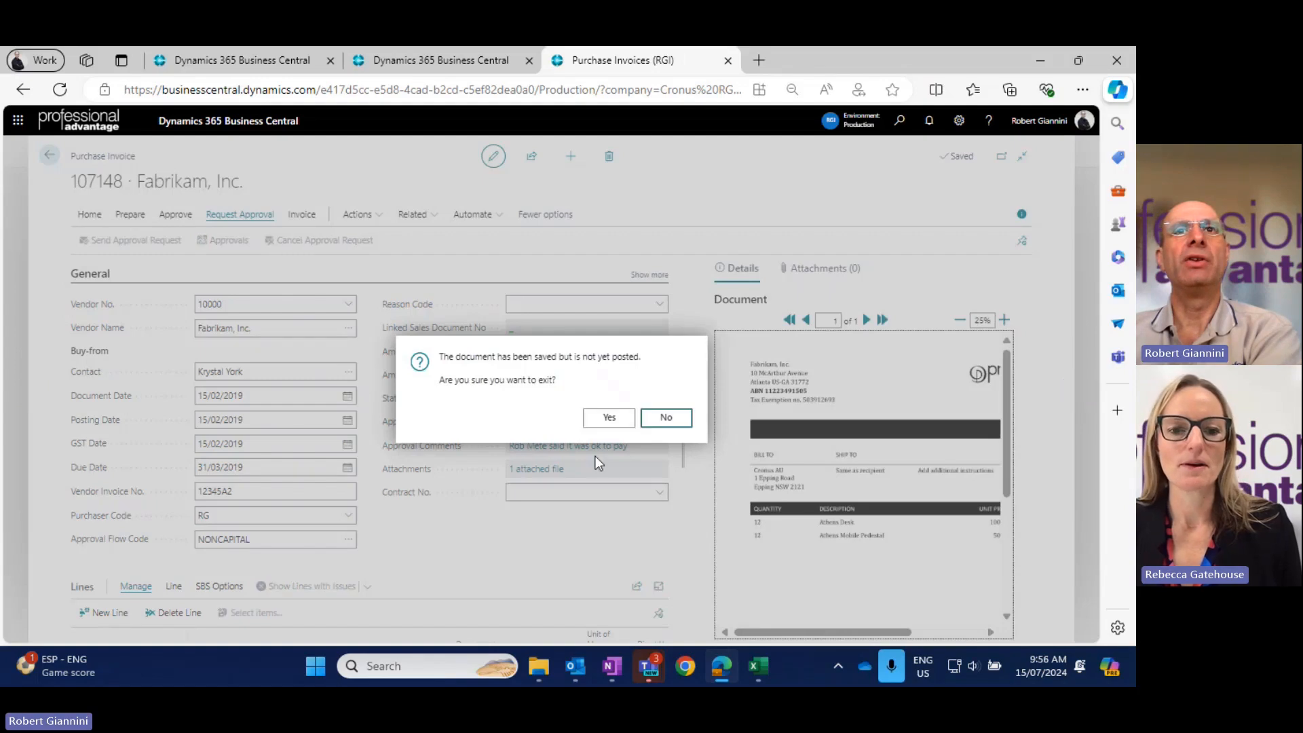
left_click(607, 417)
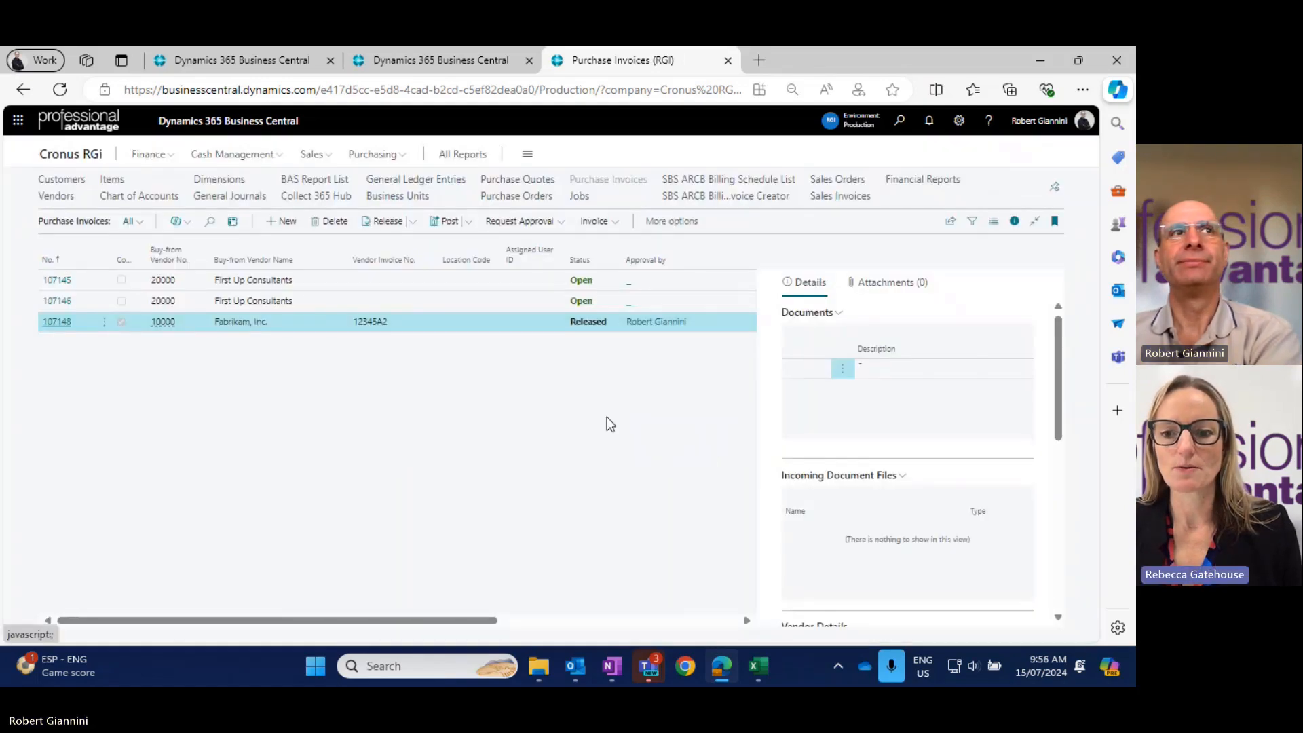